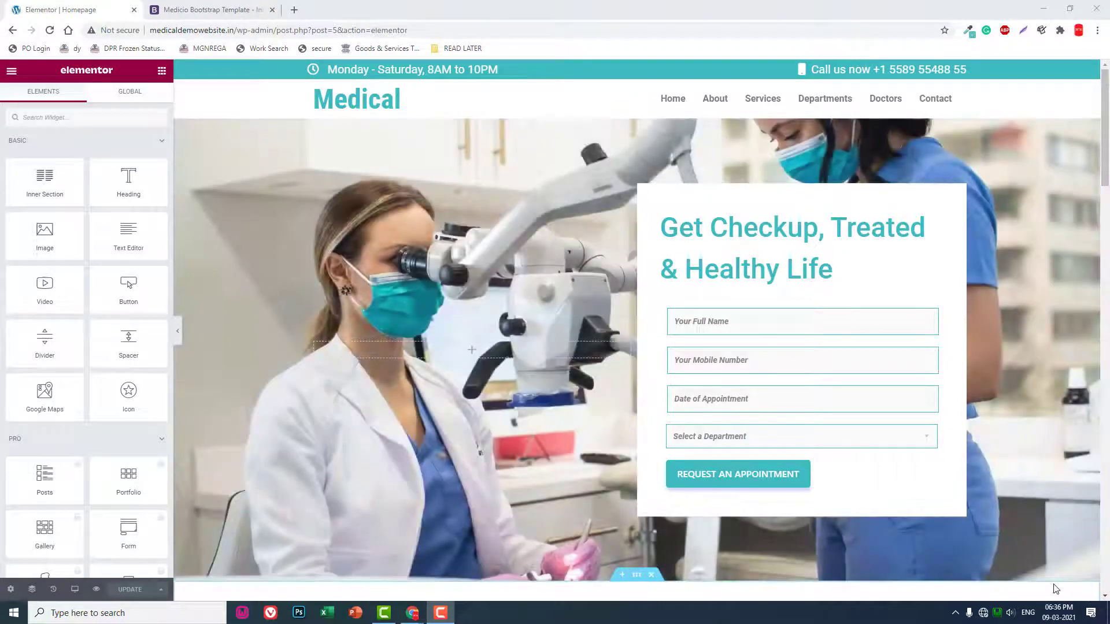
scroll(1082, 560, "down", 4)
scroll(1068, 551, "down", 2)
scroll(1068, 551, "down", 3)
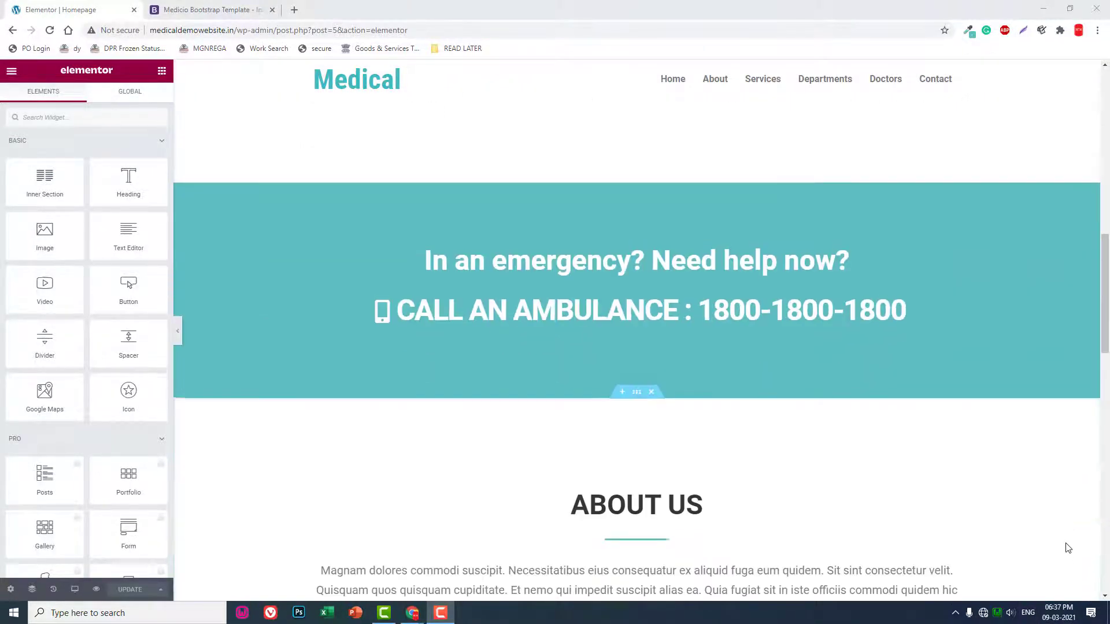
scroll(1068, 551, "down", 3)
scroll(1068, 551, "down", 3)
scroll(936, 526, "down", 2)
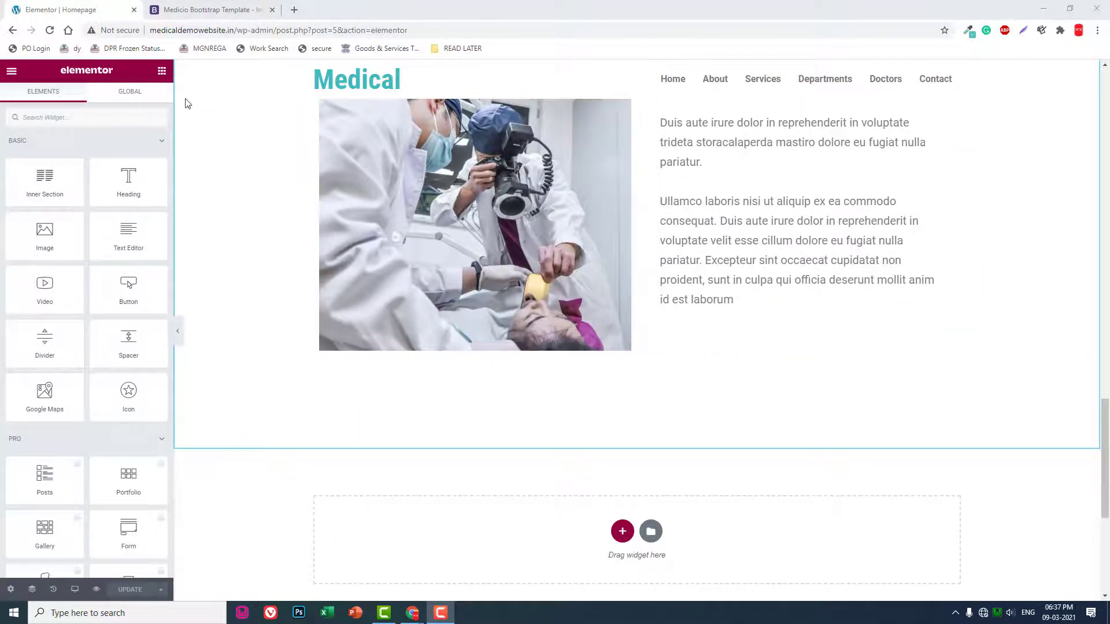
Review the Medicio template's SERVICES heading and intro paragraph as a reference.
left_click(182, 7)
scroll(565, 233, "down", 1)
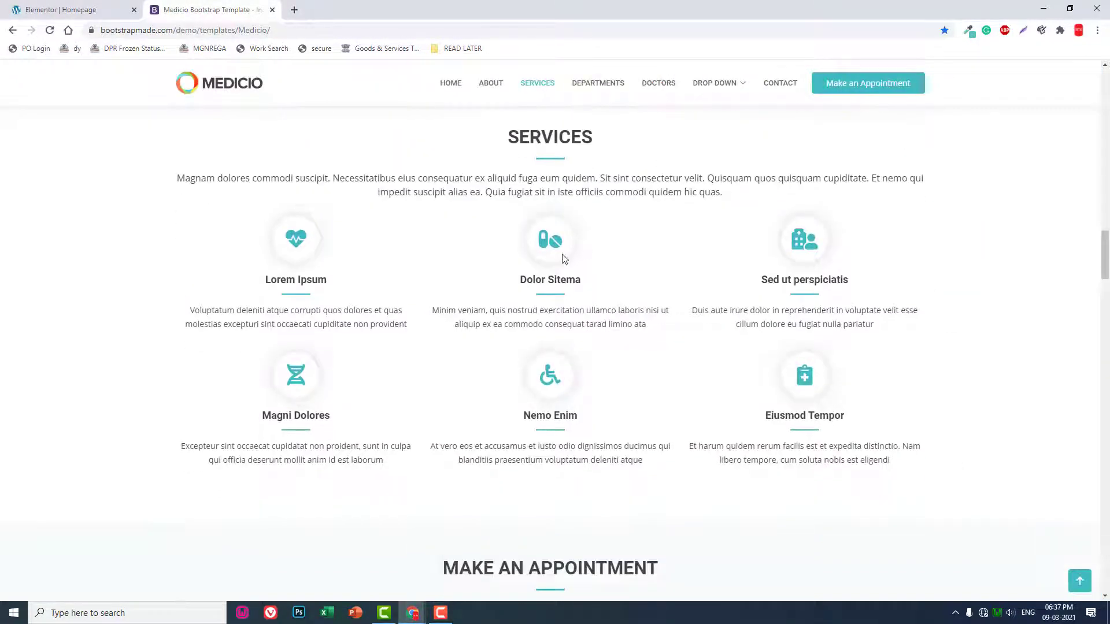
scroll(563, 257, "up", 1)
mouse_move(512, 195)
left_mouse_down()
mouse_move(569, 201)
mouse_move(556, 178)
left_mouse_up()
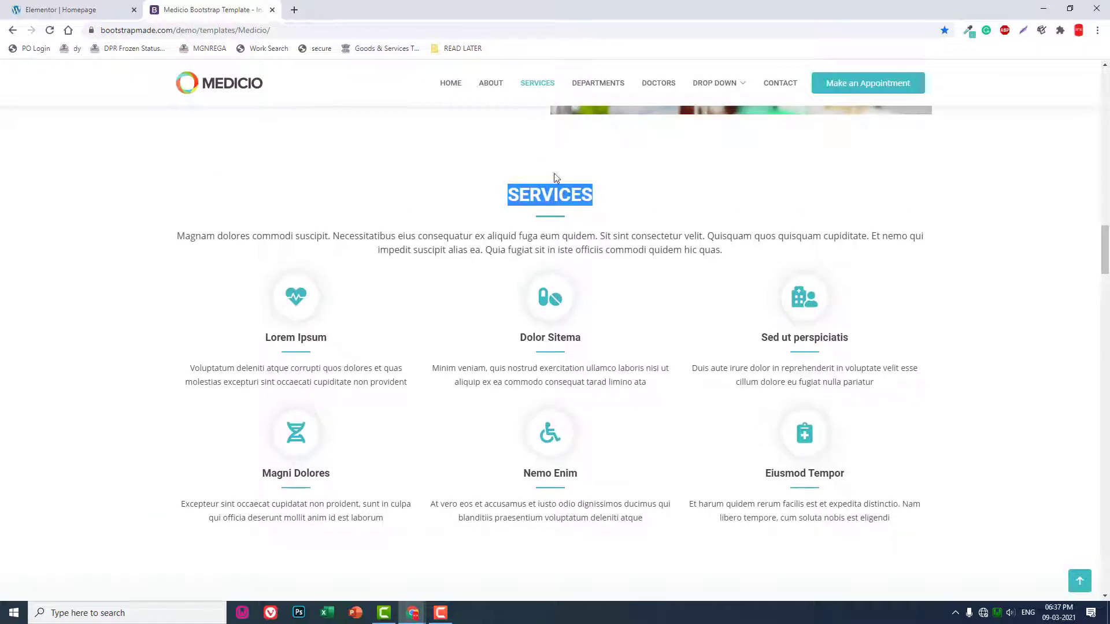
left_click_drag(562, 237, 613, 264)
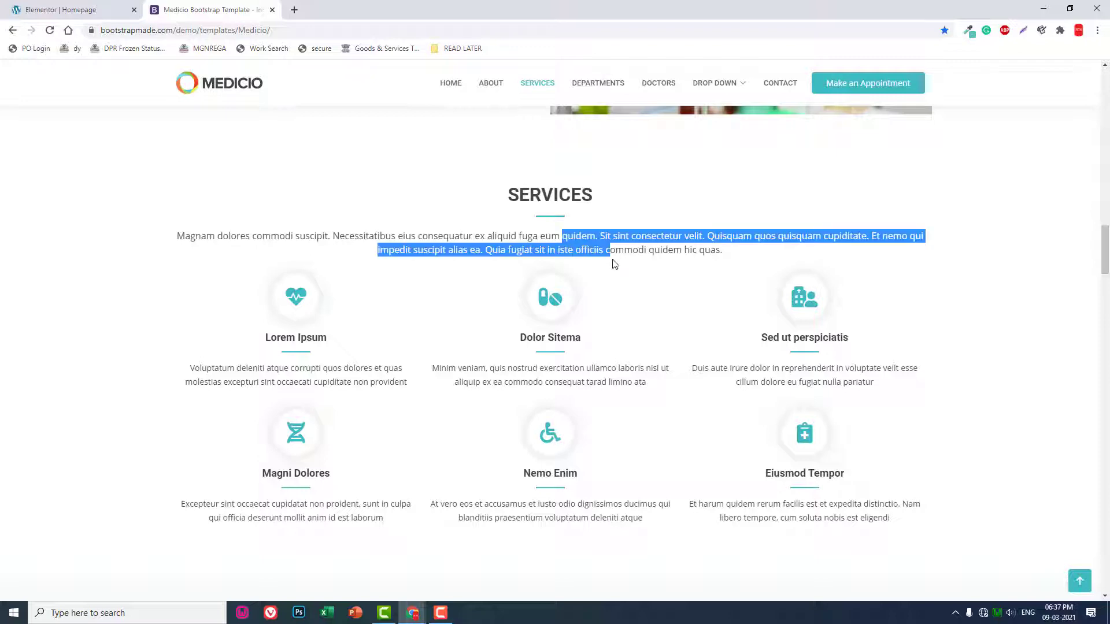
left_click(618, 252)
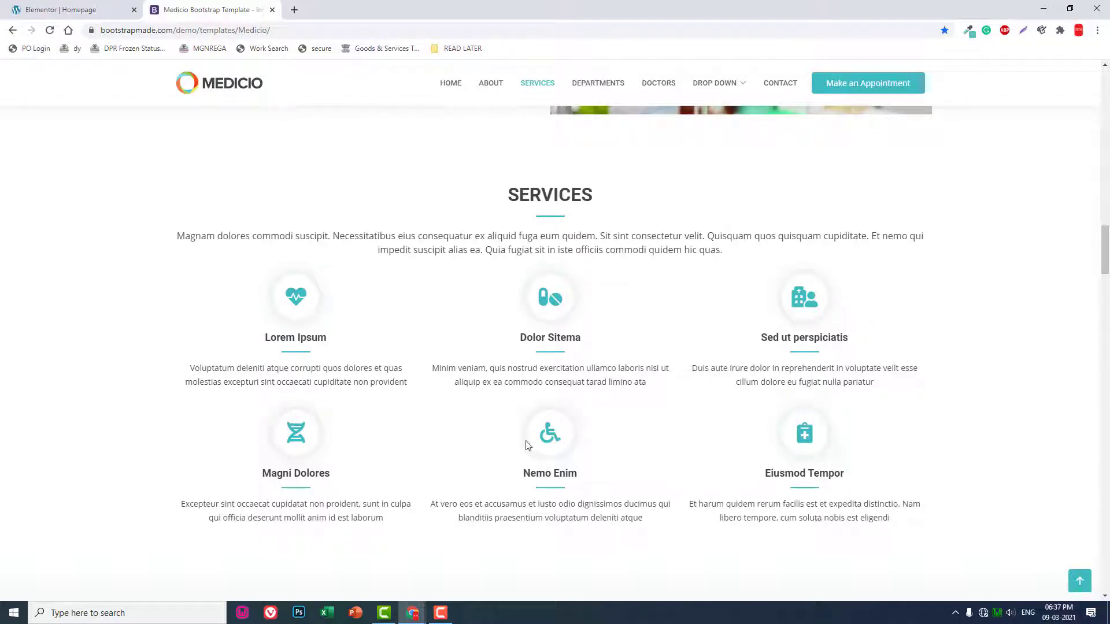
scroll(359, 382, "down", 1)
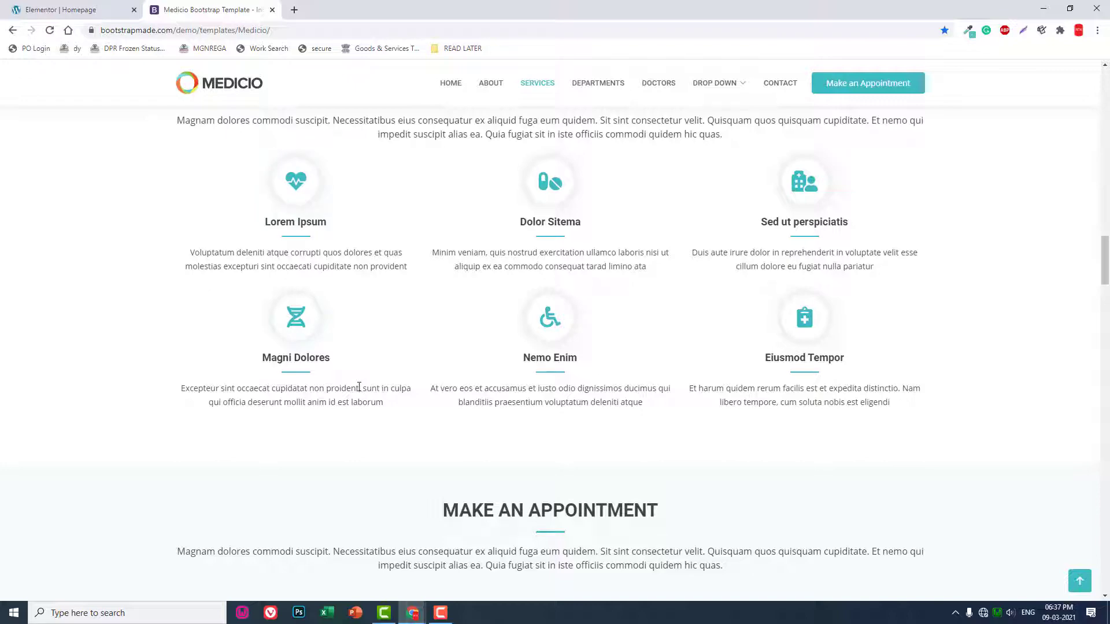
left_click(61, 9)
scroll(672, 255, "up", 2)
scroll(672, 253, "up", 2)
scroll(673, 255, "up", 2)
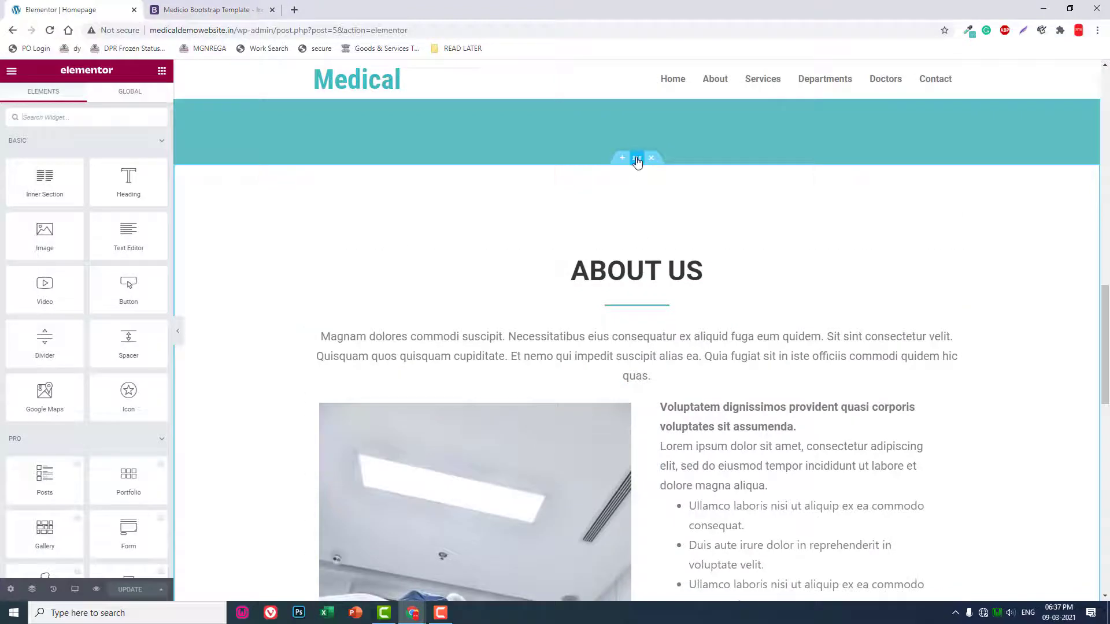
Duplicate the About Us section, remove the copy's image-and-text columns and retitle its heading SERVICES.
right_click(637, 162)
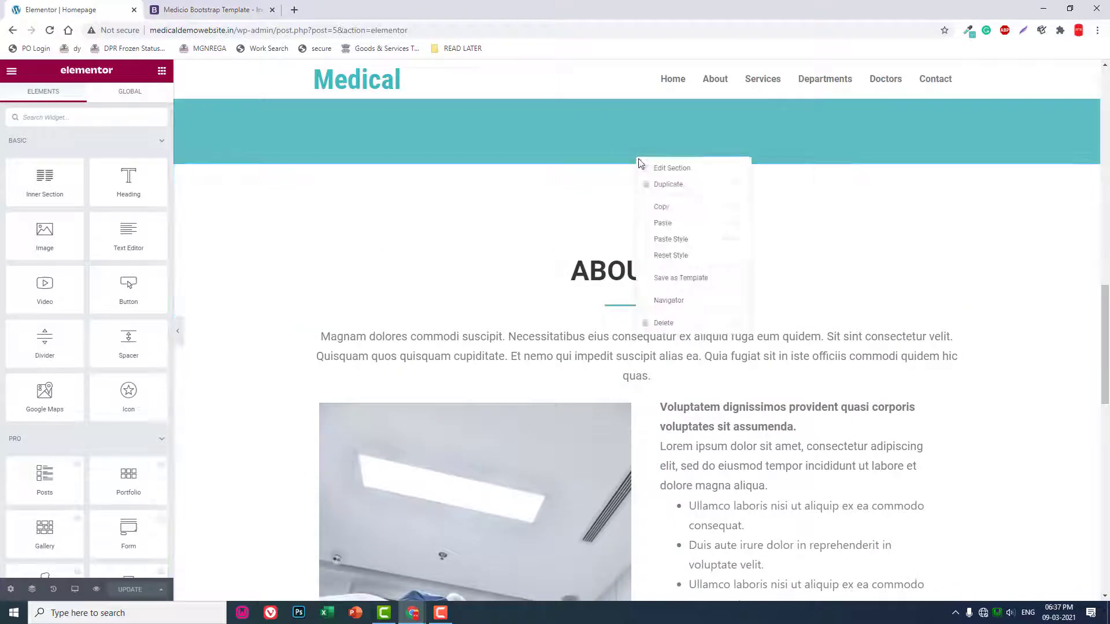
left_click(670, 185)
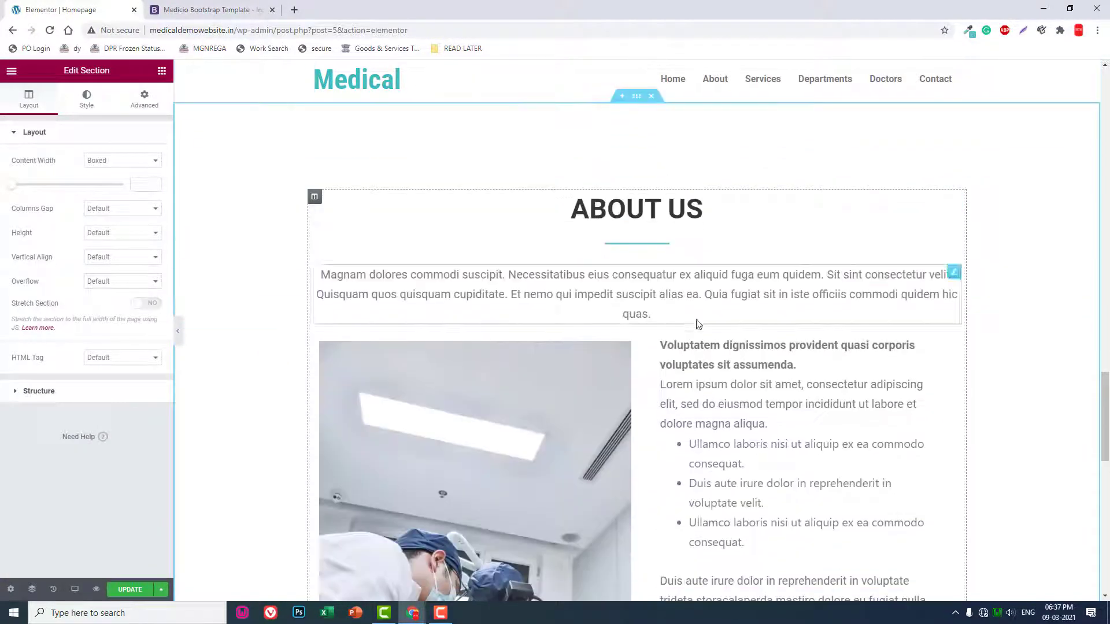
left_click(646, 334)
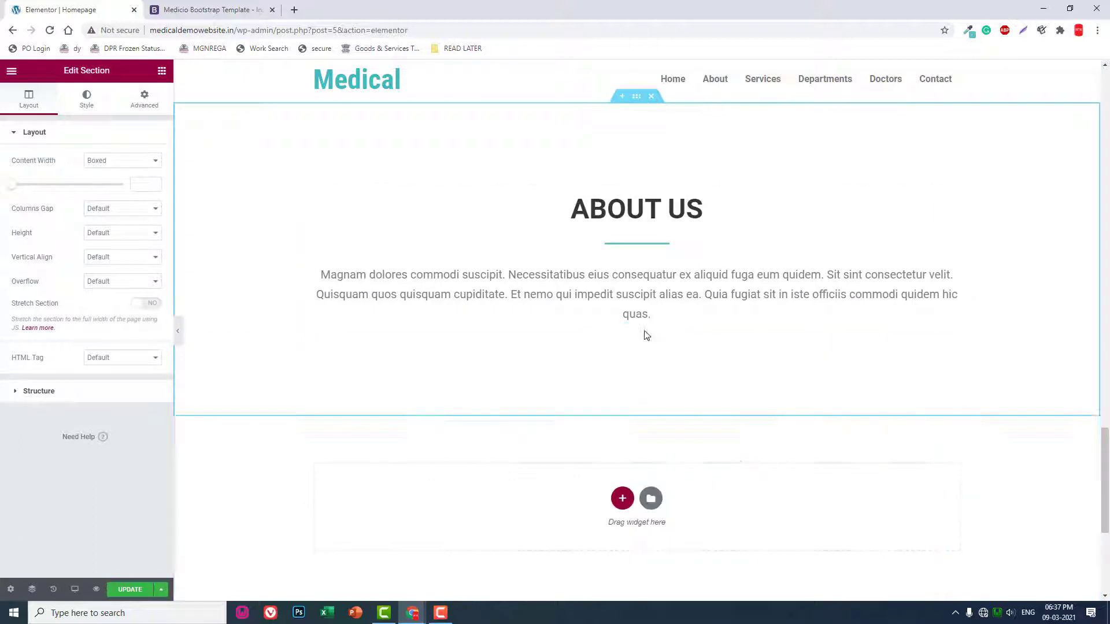
left_click(639, 213)
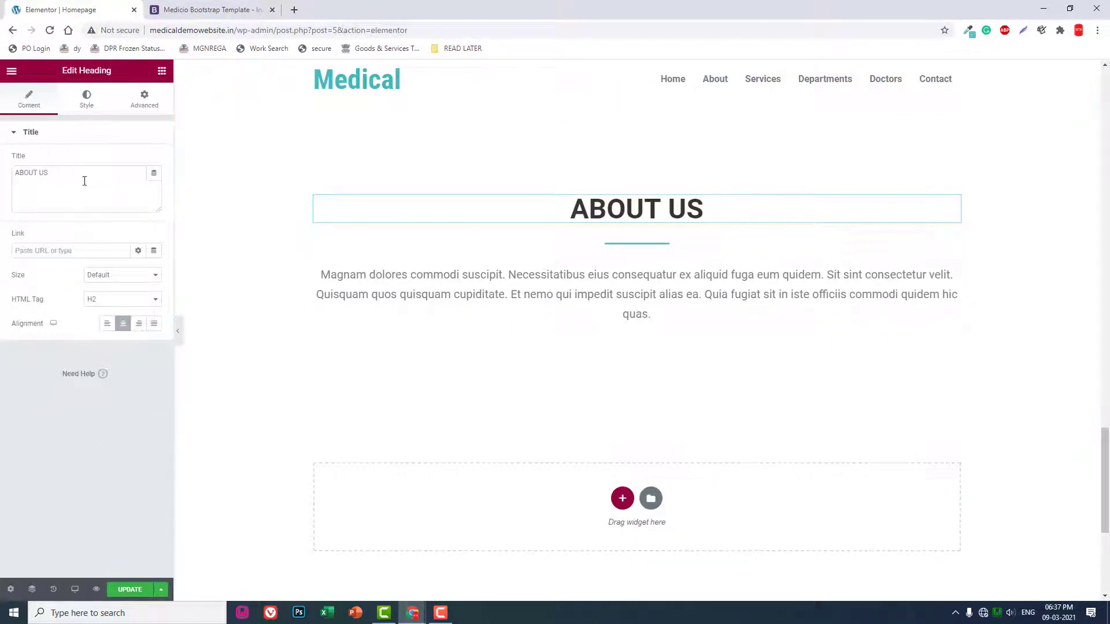
left_click_drag(84, 180, 14, 182)
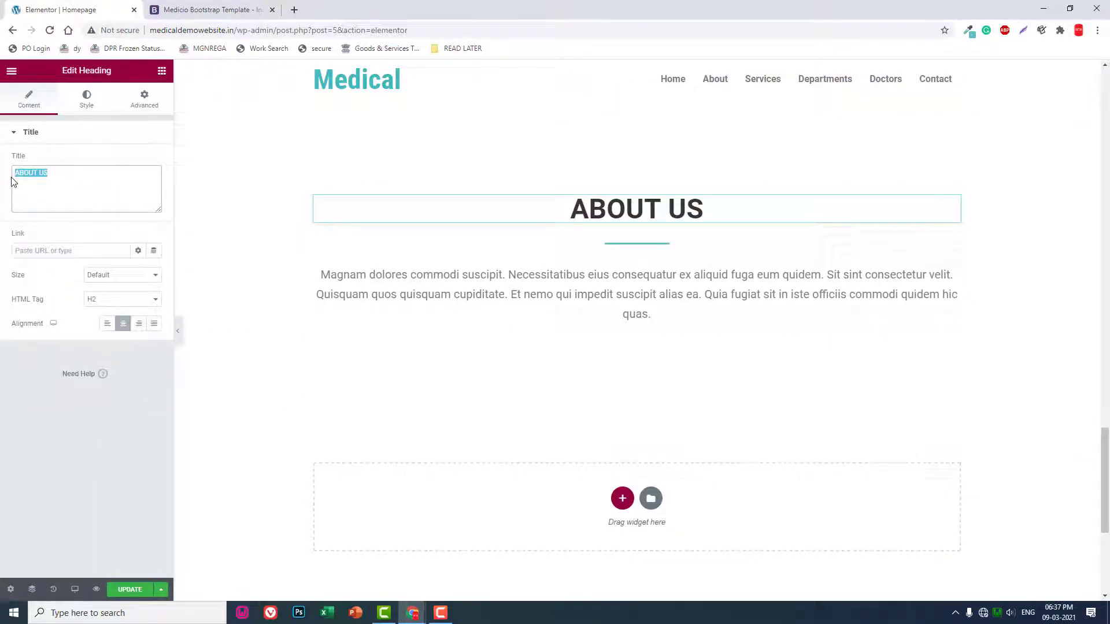
type("SERVICES")
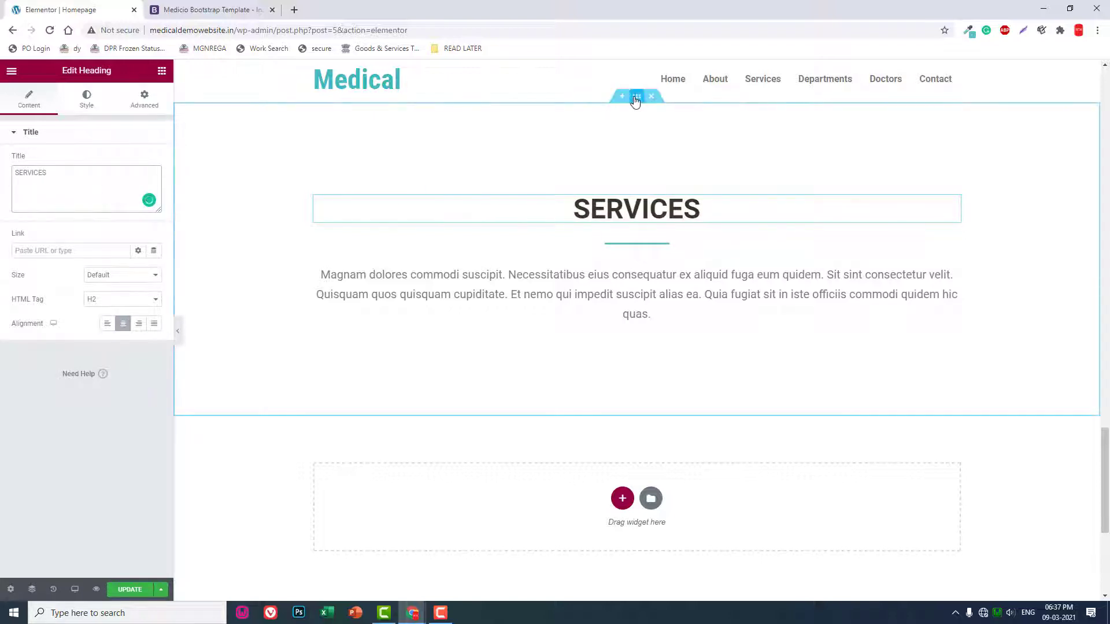
Give the SERVICES section a Classic background of teal #5EBEC2 sampled from the emergency banner.
left_click(636, 97)
left_click(87, 100)
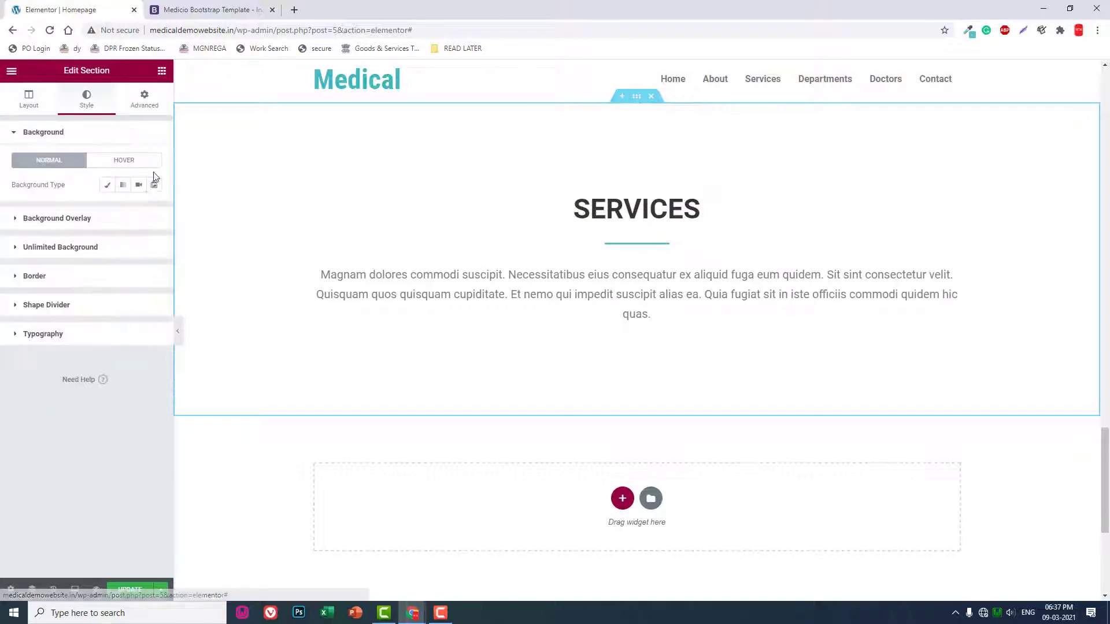
left_click(108, 186)
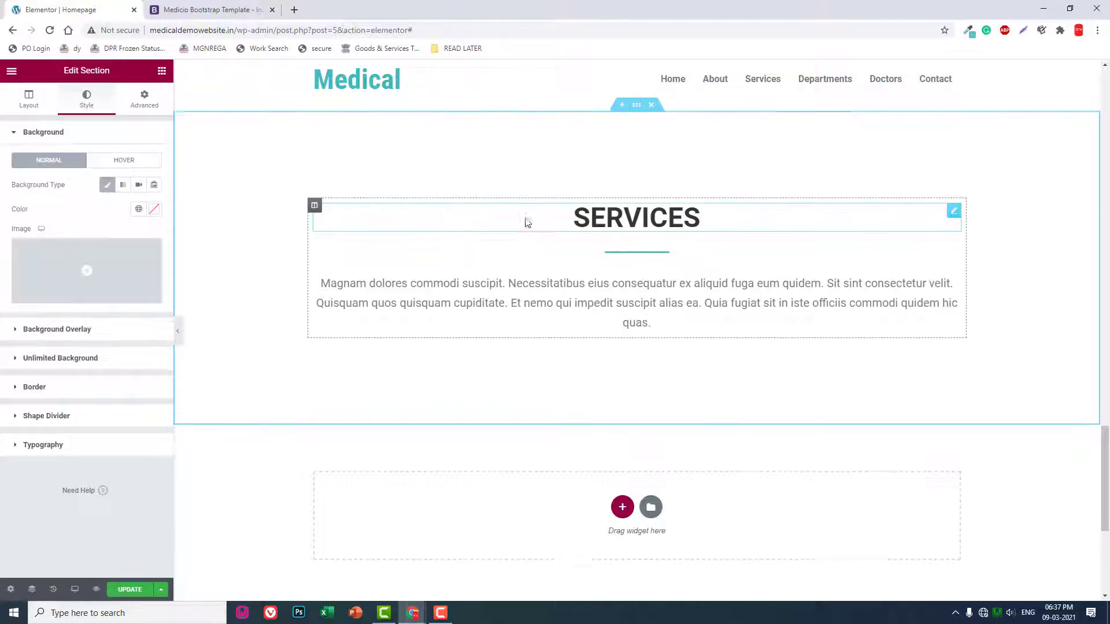
scroll(575, 231, "up", 3)
scroll(575, 230, "up", 3)
scroll(575, 230, "up", 3)
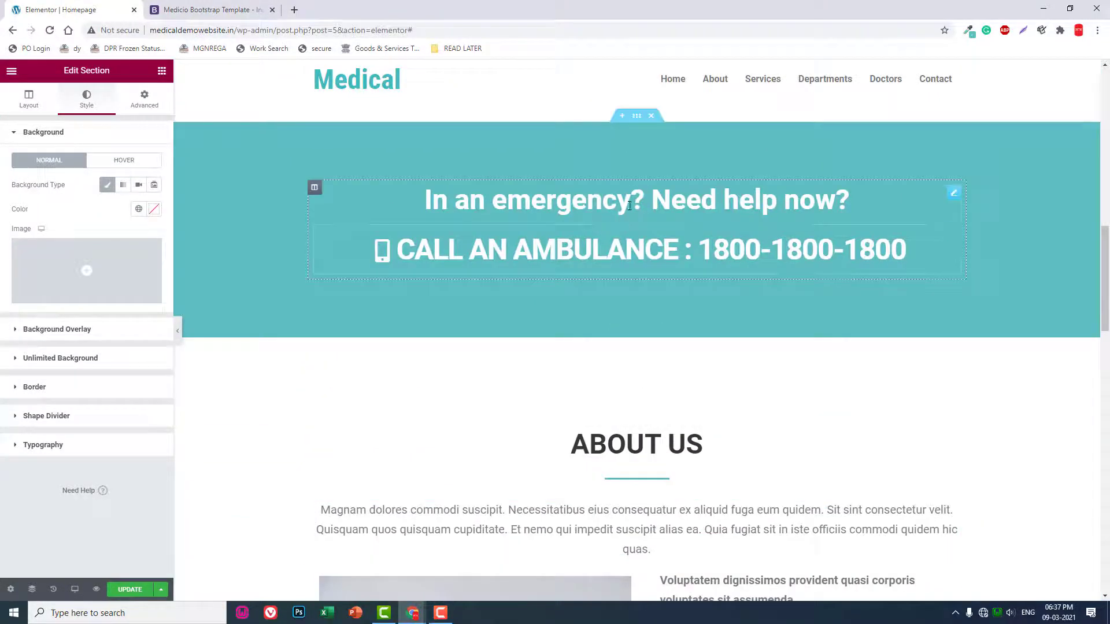
left_click(969, 31)
left_click(989, 46)
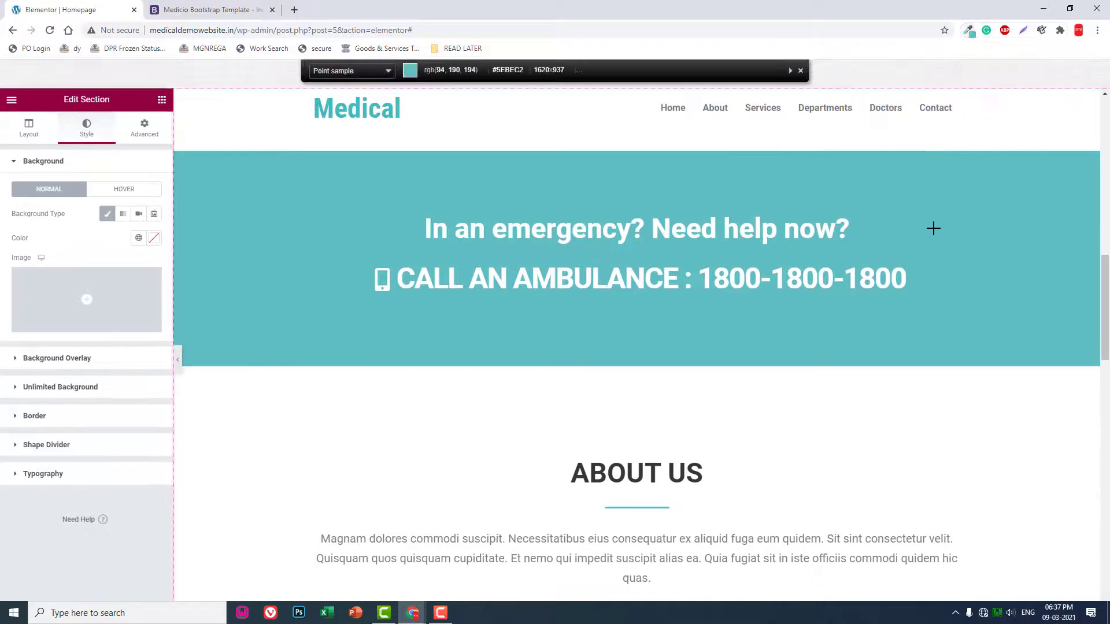
left_click(933, 228)
scroll(934, 228, "down", 3)
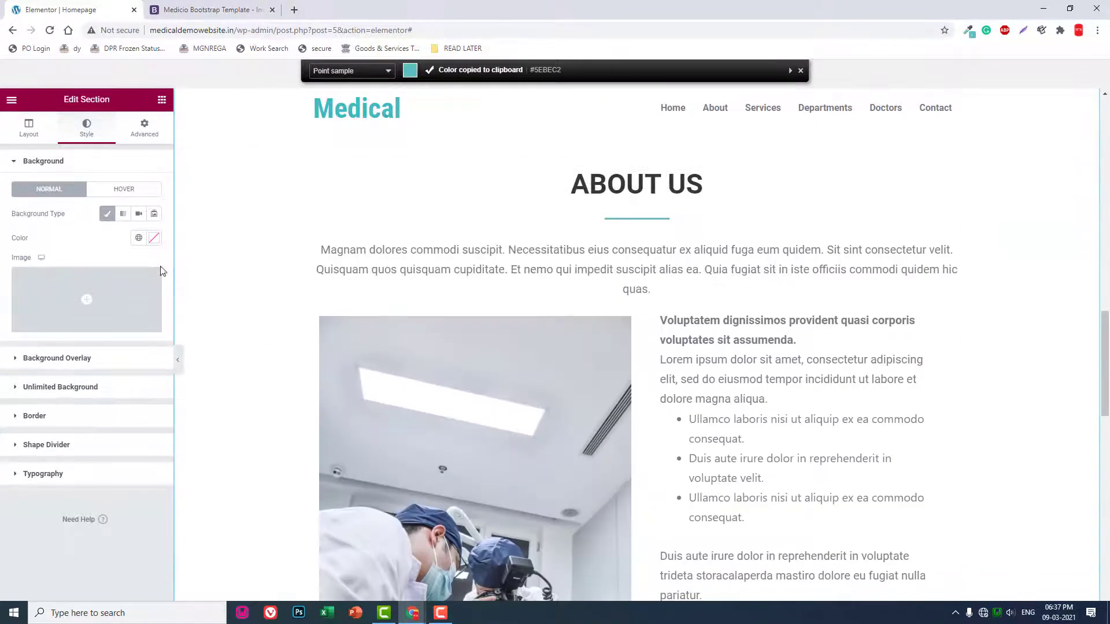
left_click(154, 239)
key("ctrl+v")
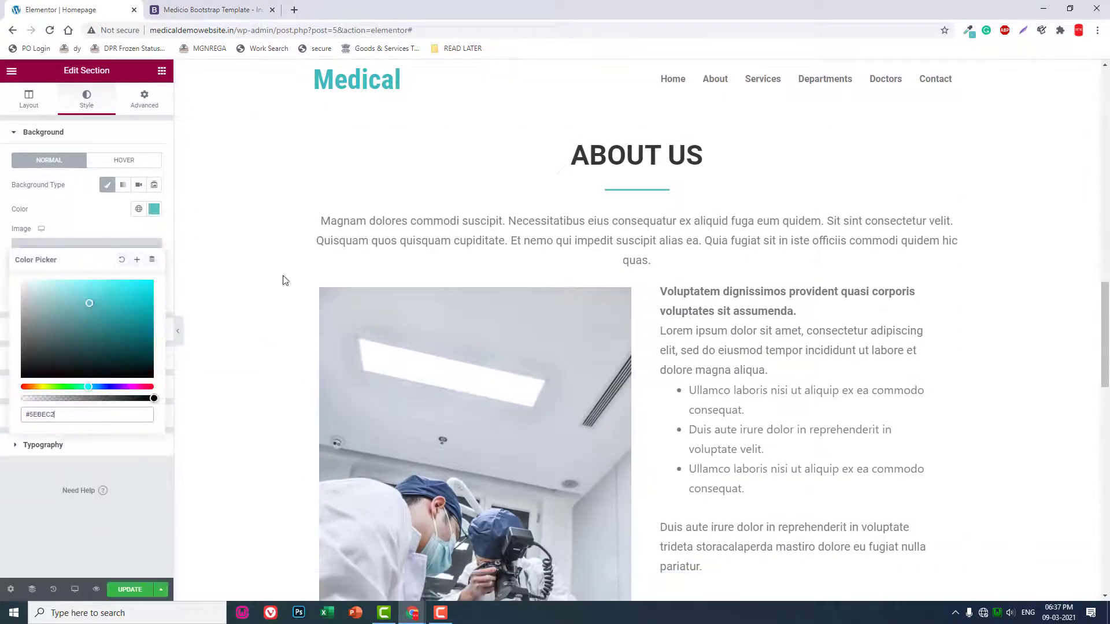
scroll(347, 290, "down", 3)
scroll(734, 301, "down", 3)
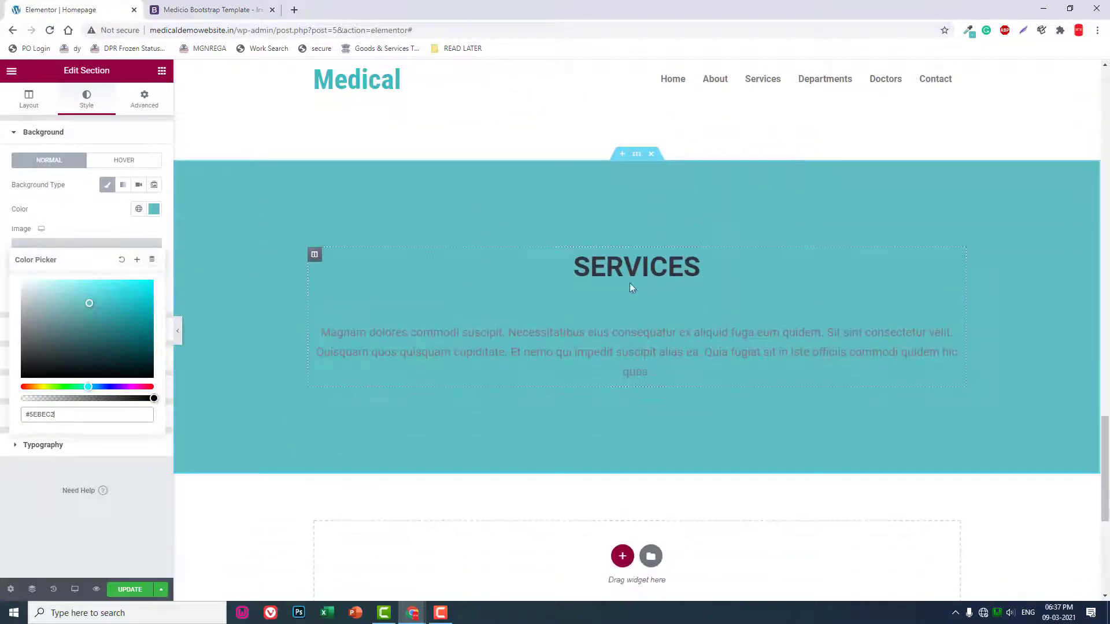
Set the SERVICES heading's text colour to white.
left_click(120, 540)
scroll(650, 260, "up", 3)
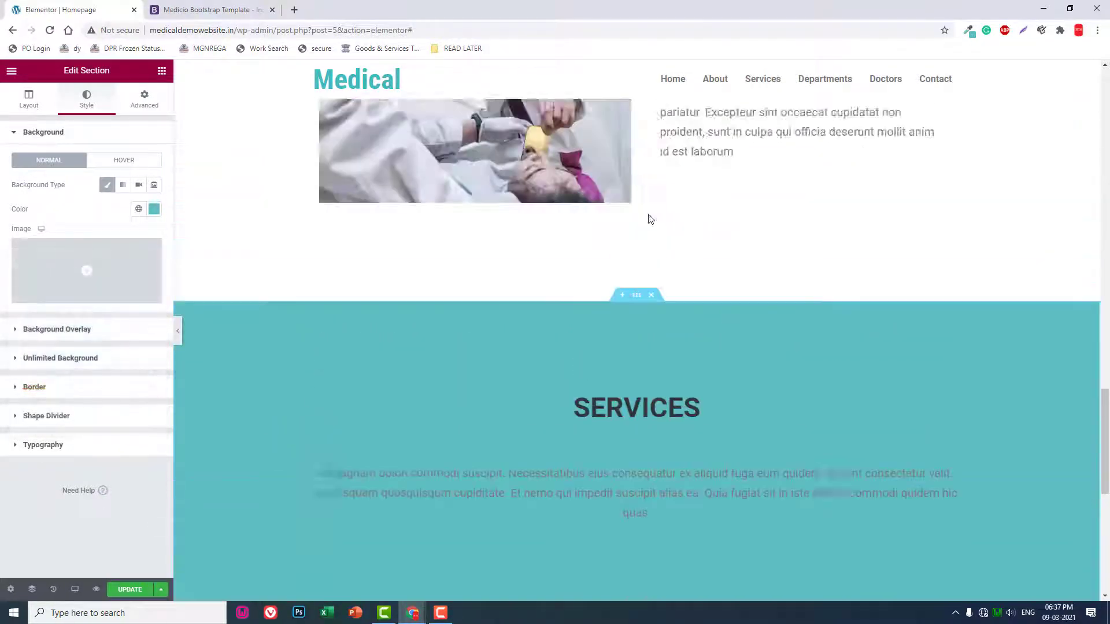
scroll(649, 260, "down", 1)
scroll(651, 310, "down", 1)
left_click(695, 266)
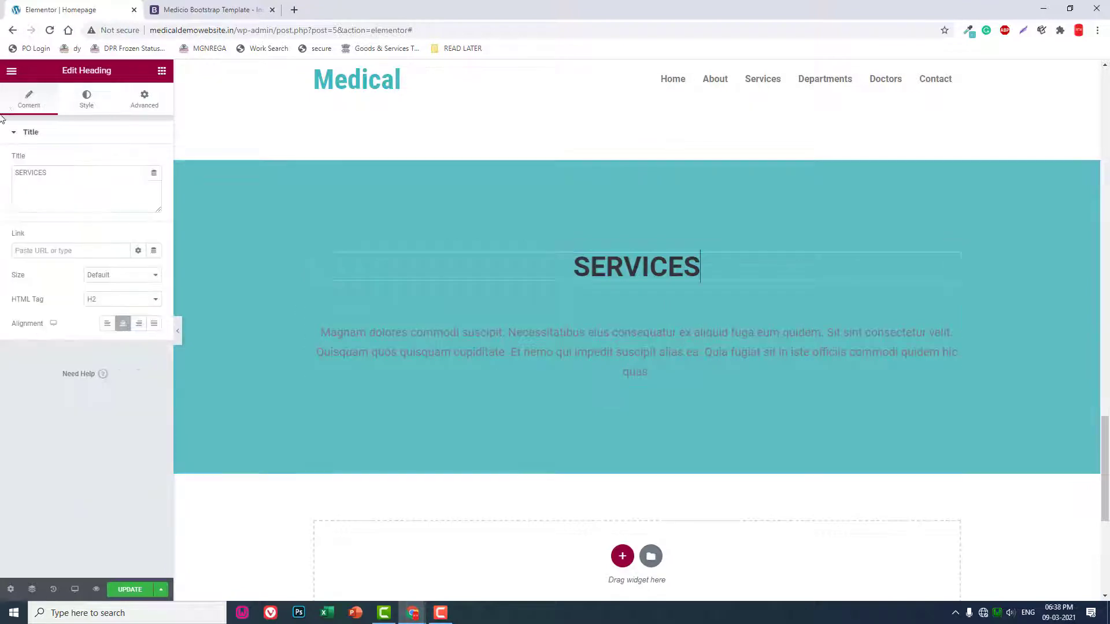
left_click(86, 105)
left_click(154, 160)
double_click(66, 203)
left_click(154, 161)
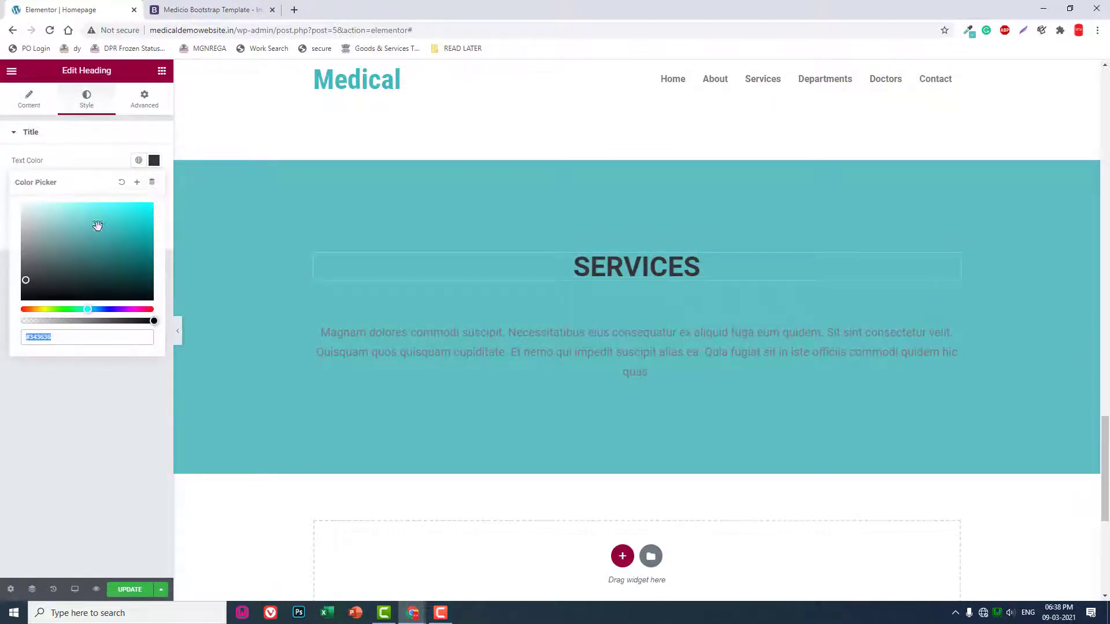
type("#FFFFFF")
left_click(101, 418)
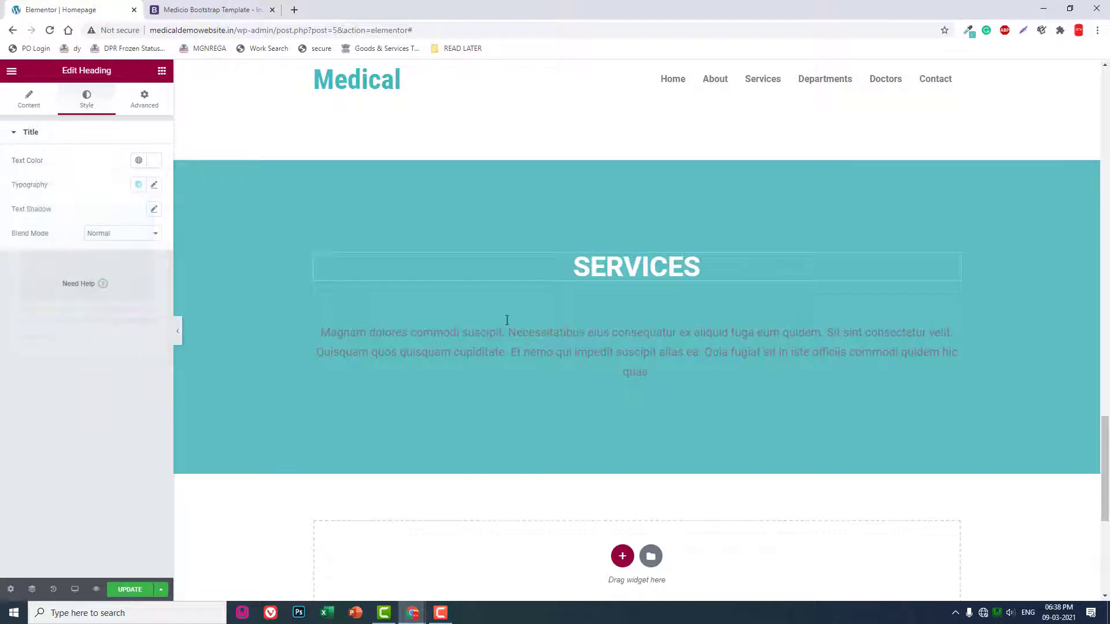
Make the divider under the heading and the intro paragraph text white #FFFFFF.
left_click(631, 304)
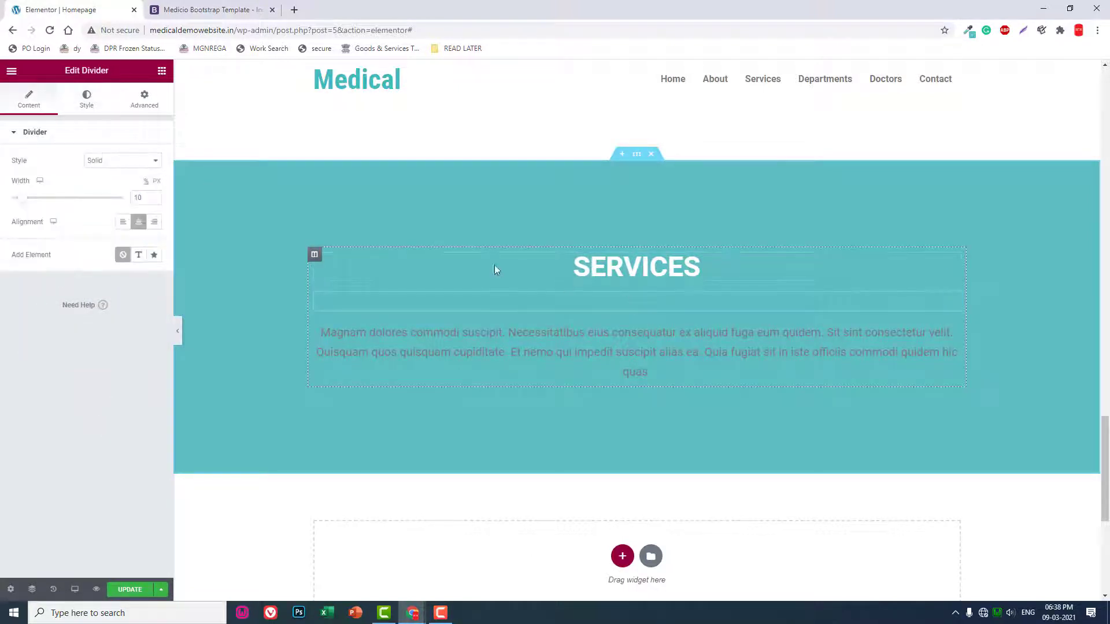
left_click(86, 100)
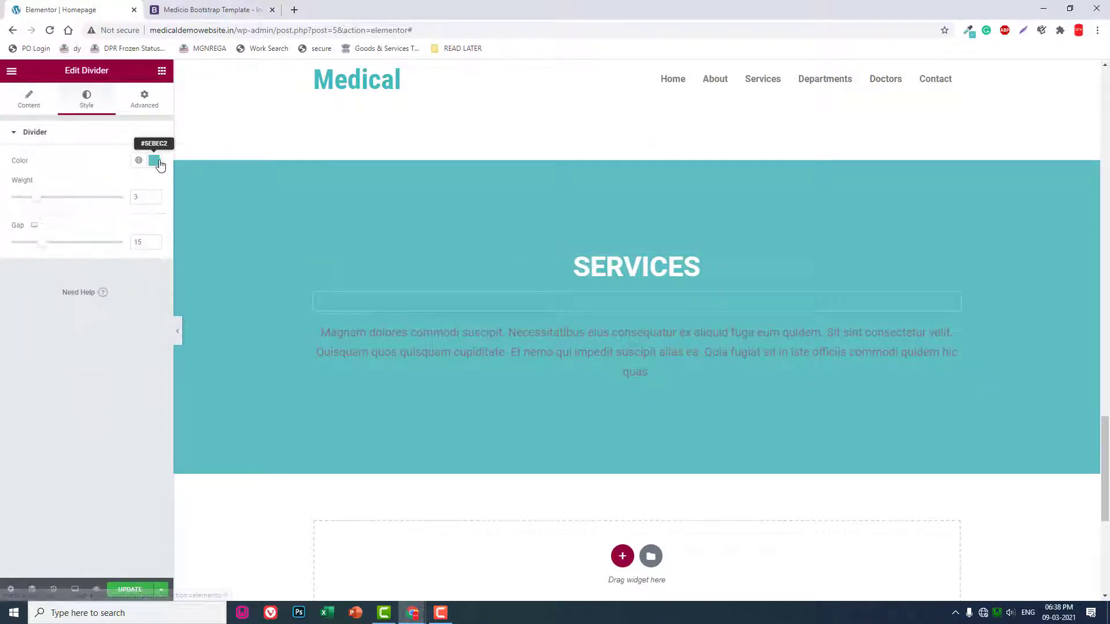
left_click(153, 160)
type("#FFFFFF")
left_click(50, 474)
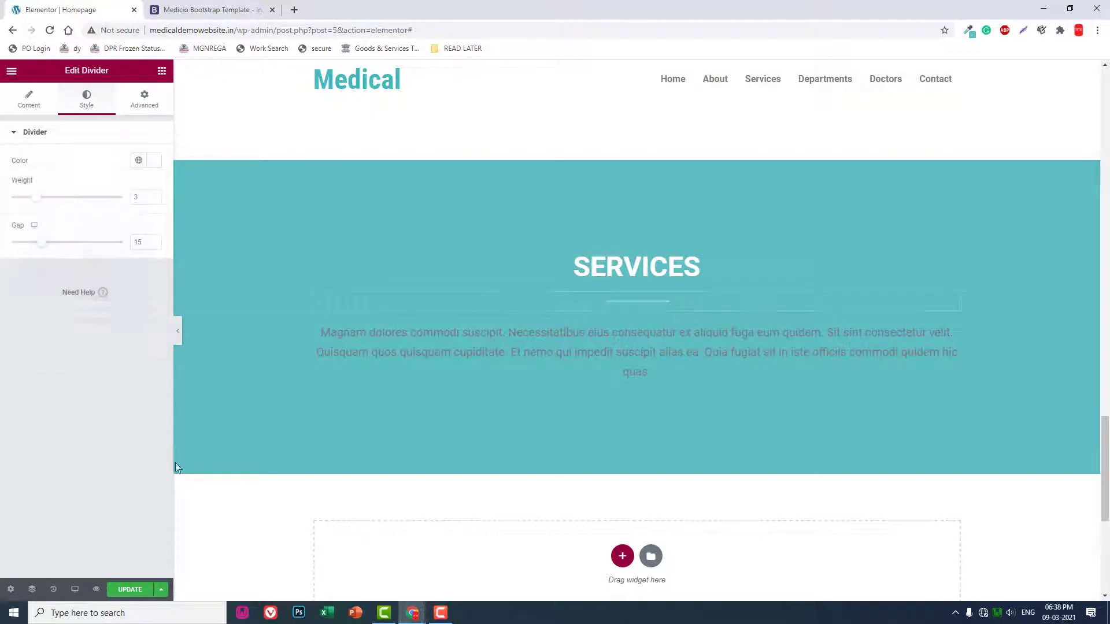
left_click(651, 339)
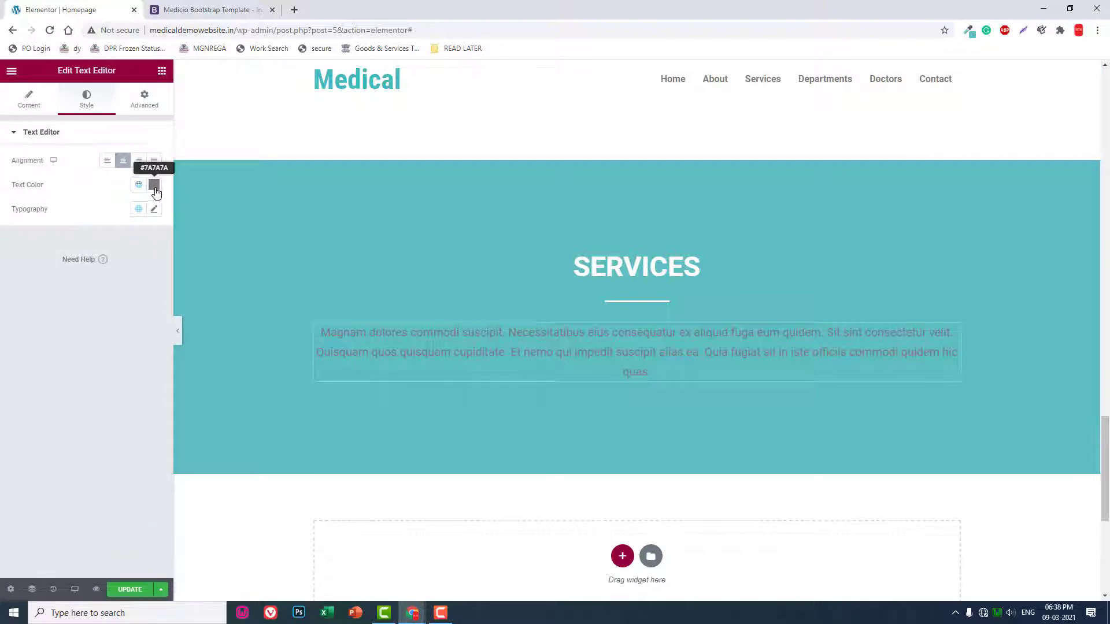
left_click(154, 185)
key("ctrl+v")
left_click(46, 469)
scroll(633, 364, "down", 1)
scroll(633, 363, "up", 1)
scroll(632, 365, "up", 3)
scroll(625, 365, "up", 4)
scroll(625, 365, "down", 4)
scroll(620, 354, "down", 3)
scroll(619, 354, "down", 1)
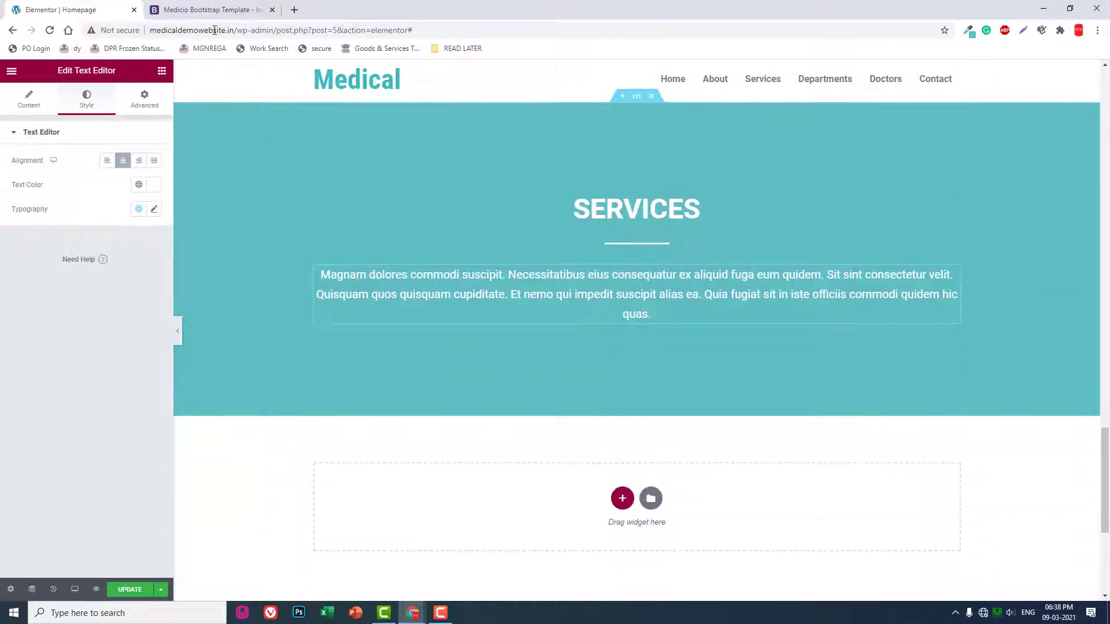
Add a two-column Inner Section beneath the Services paragraph.
left_click(162, 72)
left_click_drag(44, 181, 620, 319)
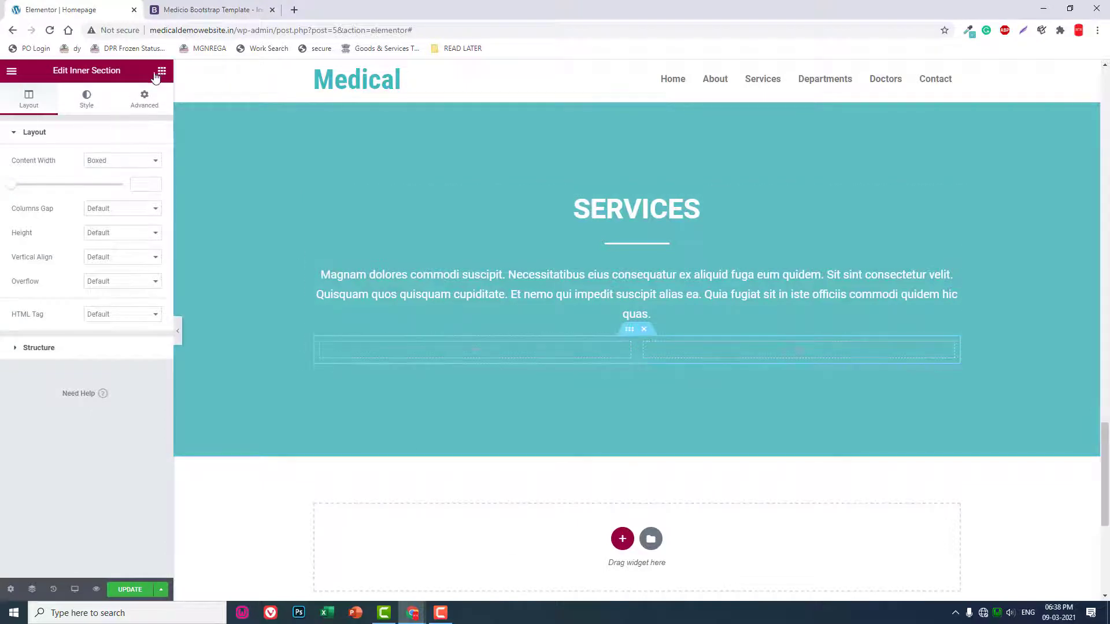
key("Escape")
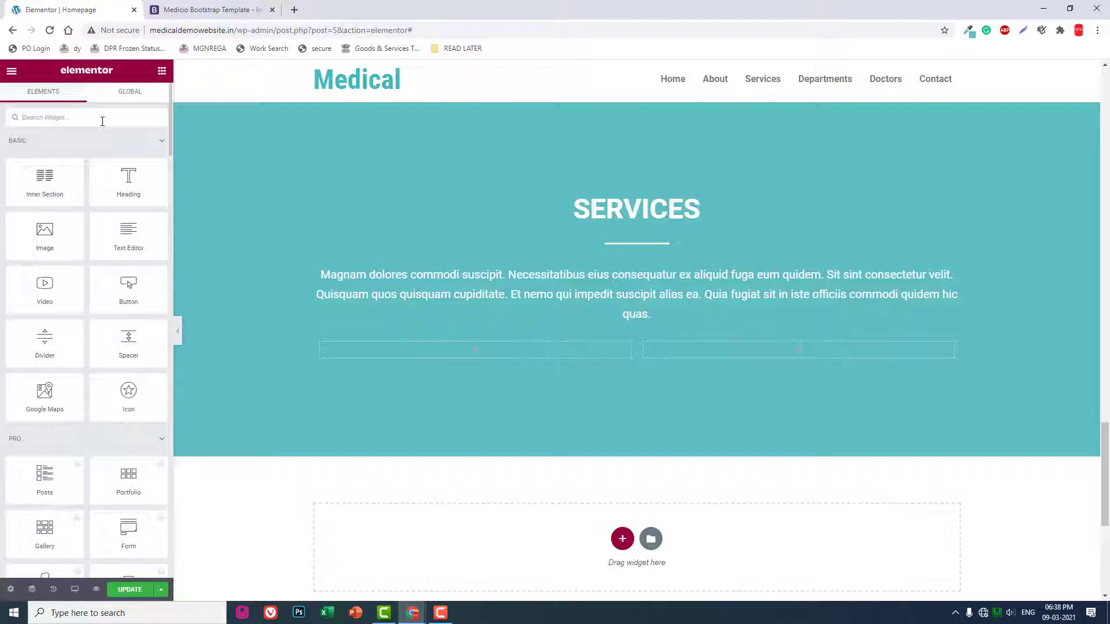
Search the widgets for 'sina' and drop a Sina Content Box into the first column.
left_click(102, 122)
type("sina")
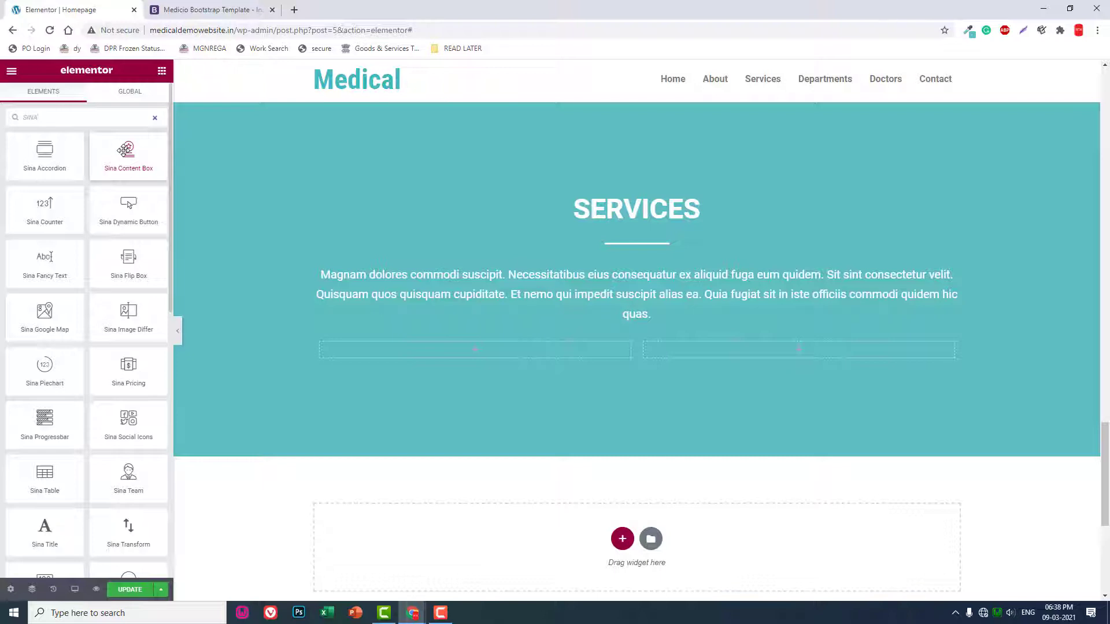
mouse_move(125, 150)
left_mouse_down()
mouse_move(475, 333)
mouse_move(484, 356)
left_mouse_up()
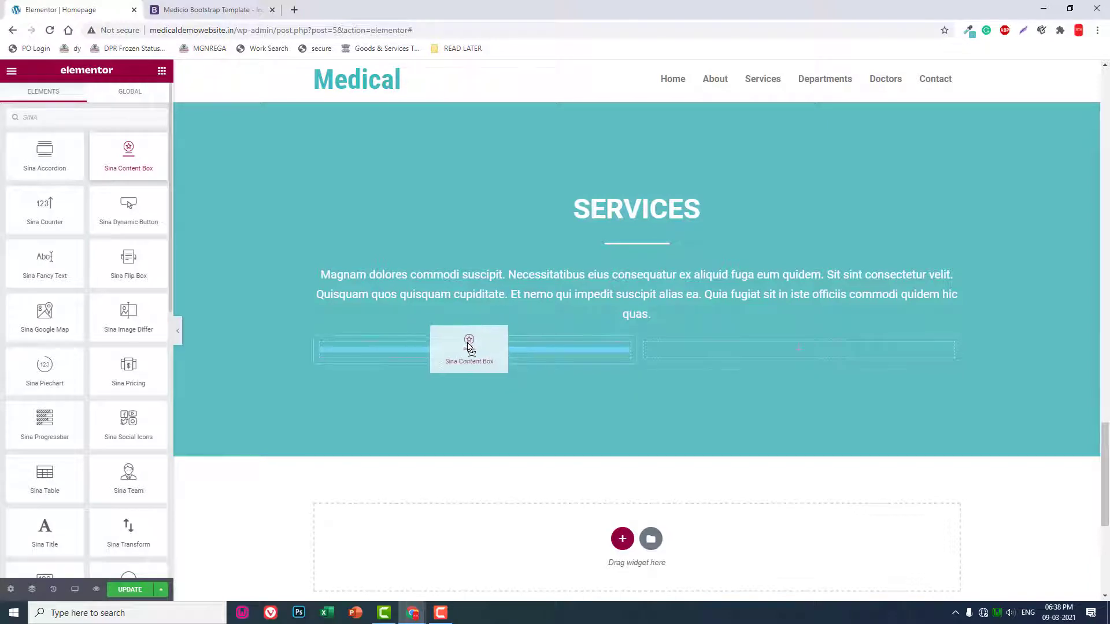
left_click_drag(484, 356, 475, 328)
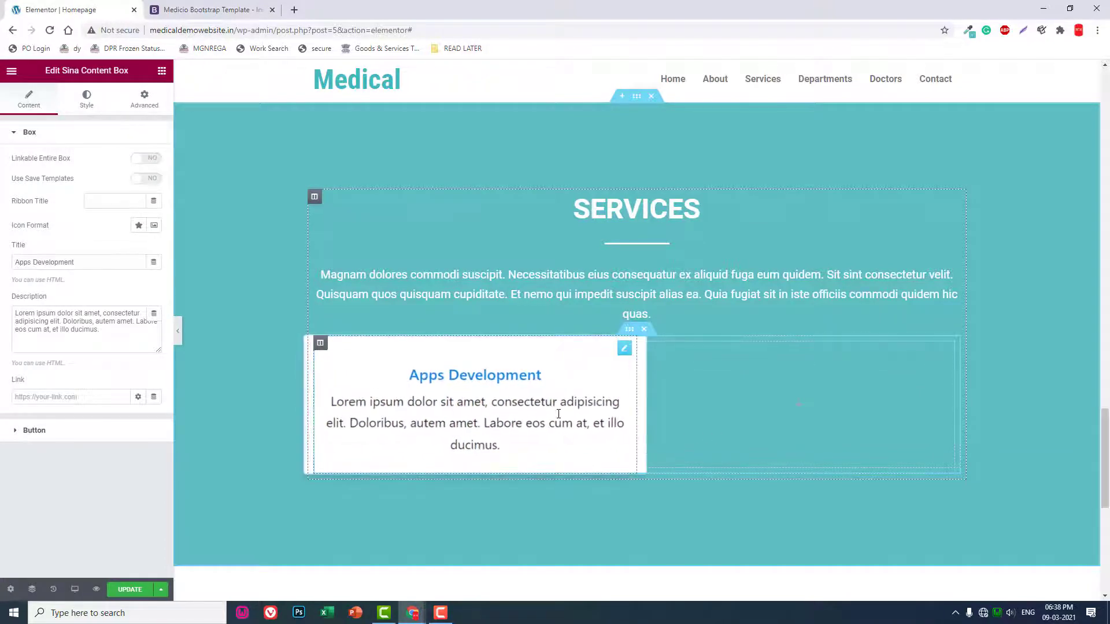
Set the content box's Icon Format to Icon (amazon), checking the Medicio template for reference.
left_click(139, 225)
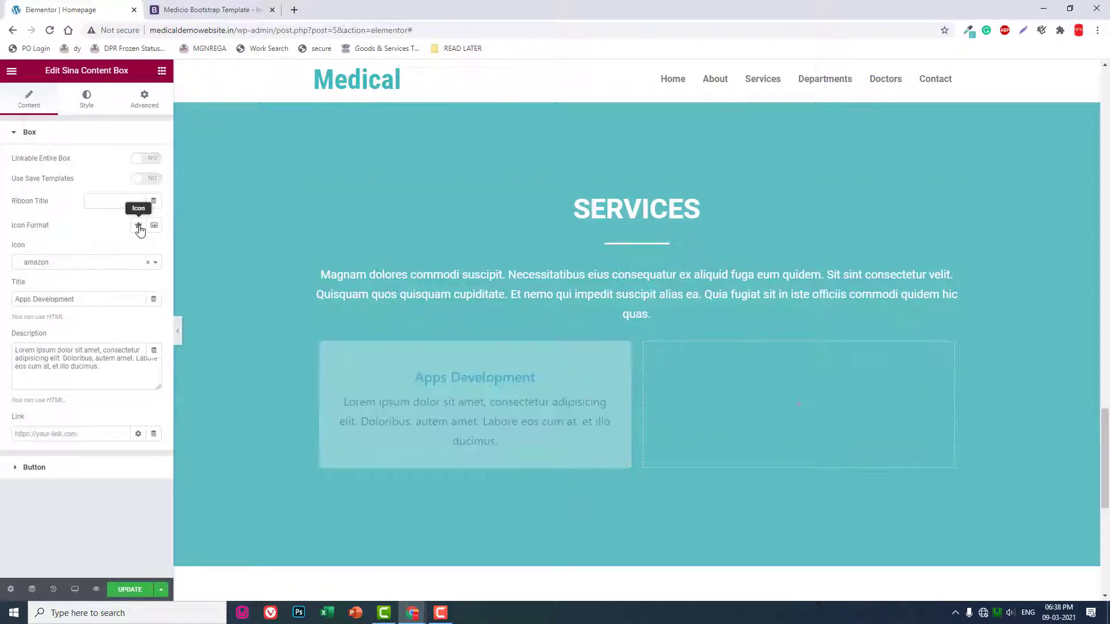
left_click(196, 7)
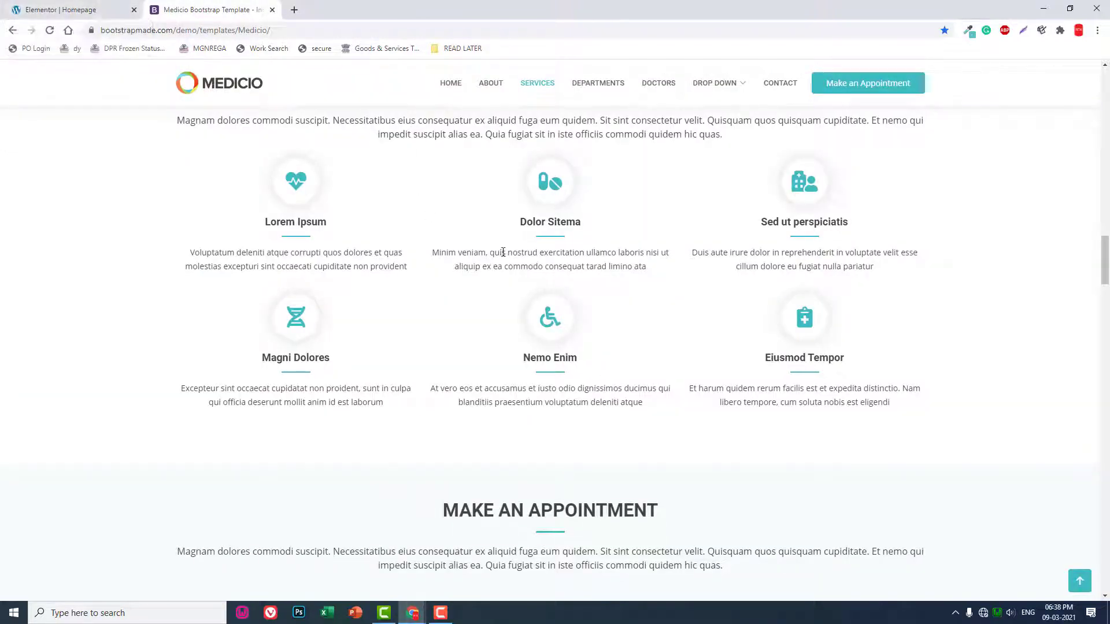
left_click(105, 7)
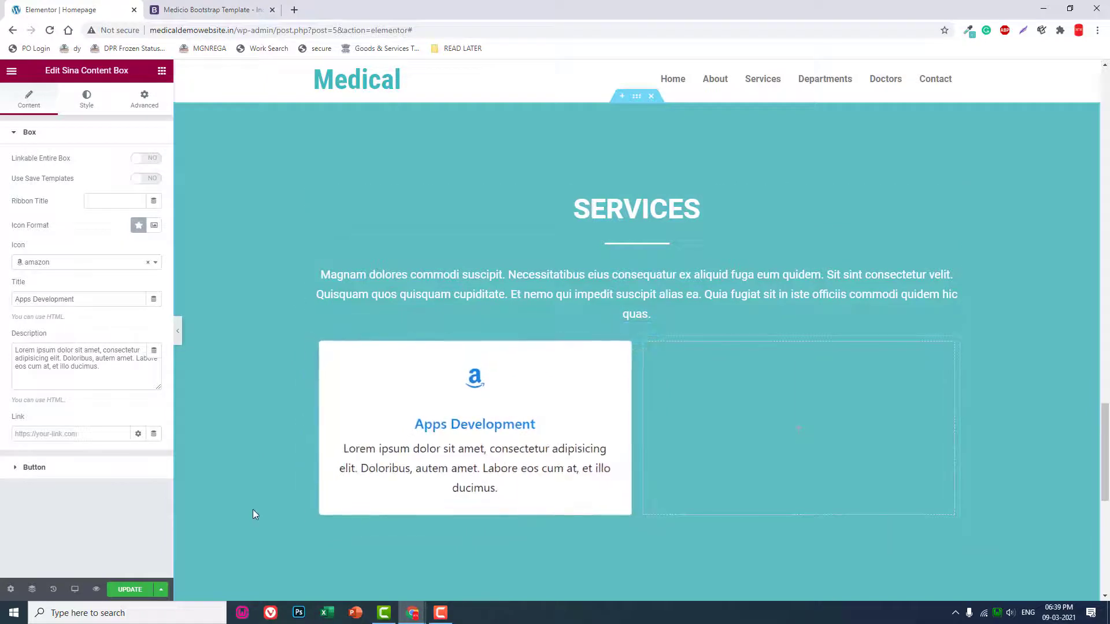
mouse_move(320, 344)
right_click(322, 346)
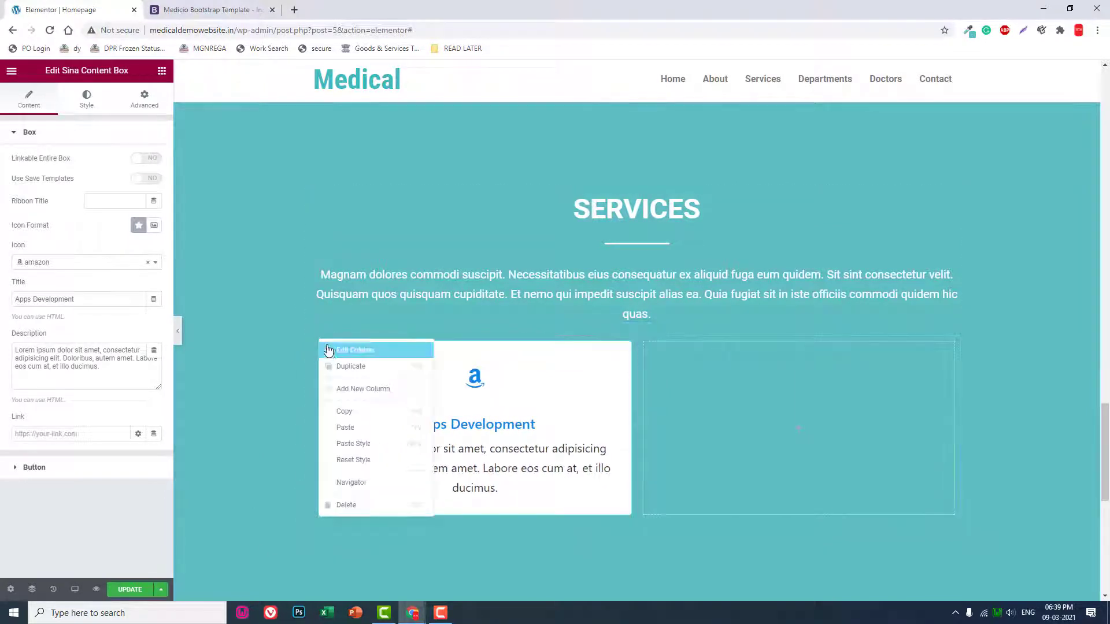
Set the content box's icon colour to teal #5EBEC2.
left_click(274, 351)
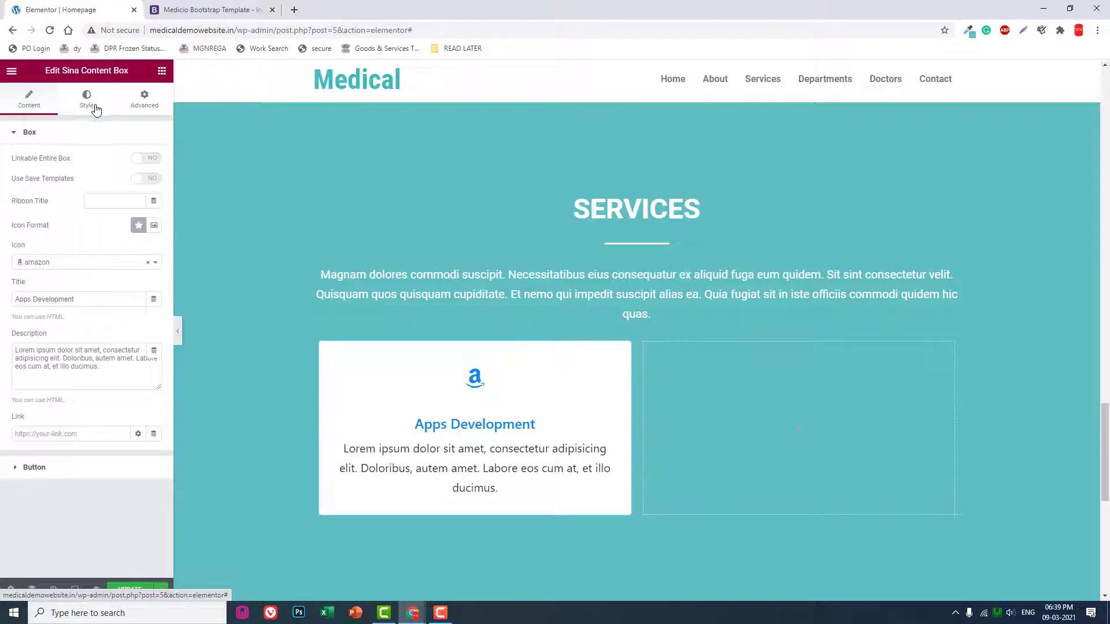
left_click(86, 100)
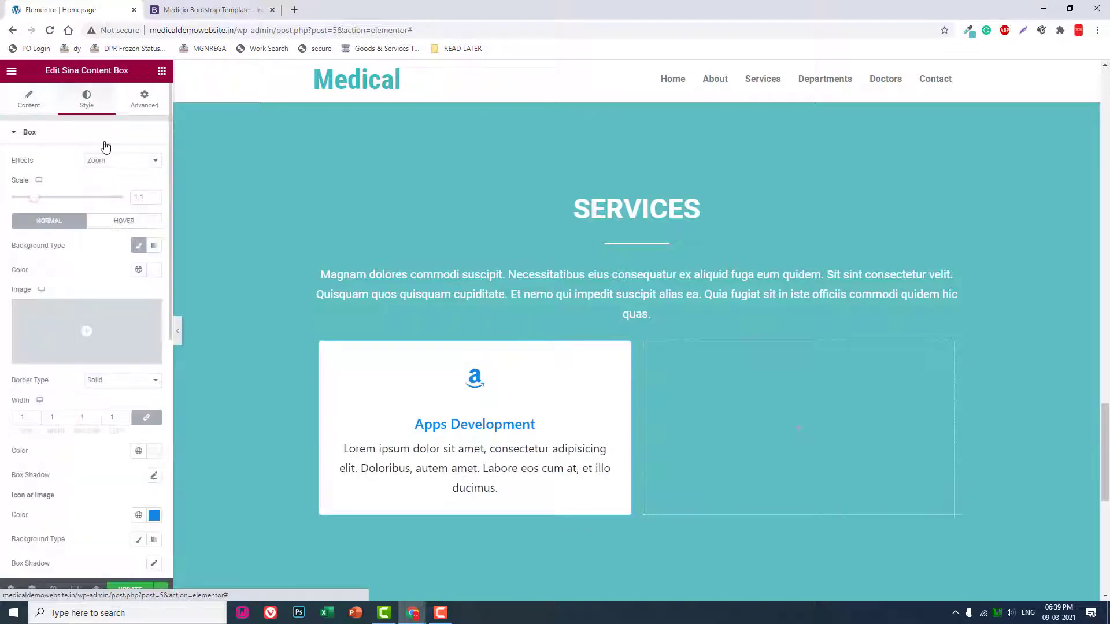
left_click(152, 517)
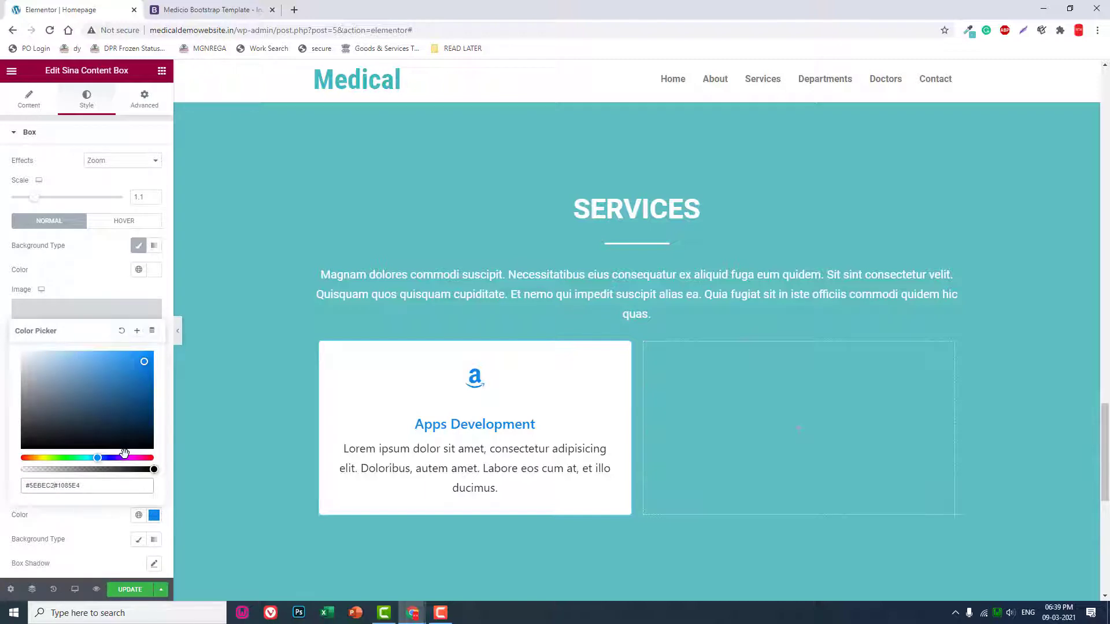
key("Delete")
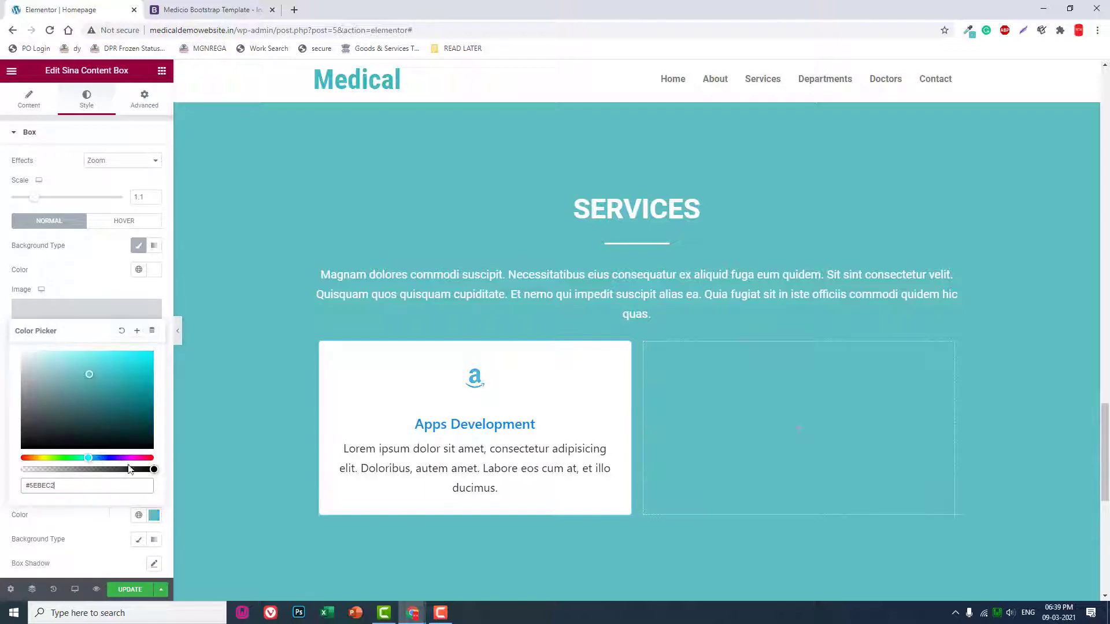
mouse_move(198, 202)
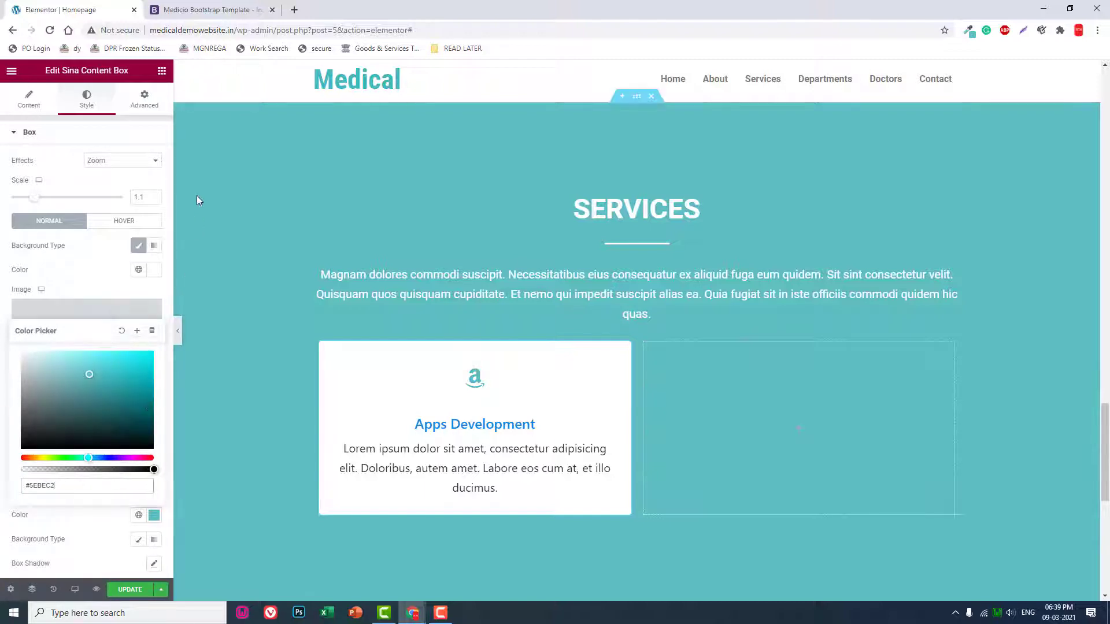
left_click(126, 243)
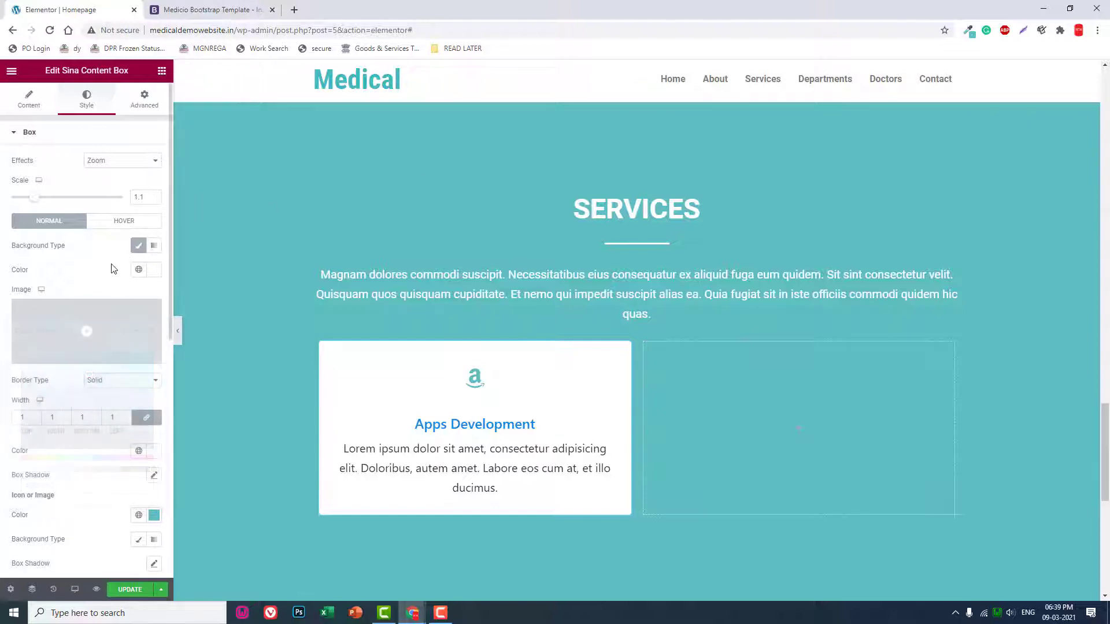
scroll(157, 277, "down", 2)
scroll(153, 262, "down", 2)
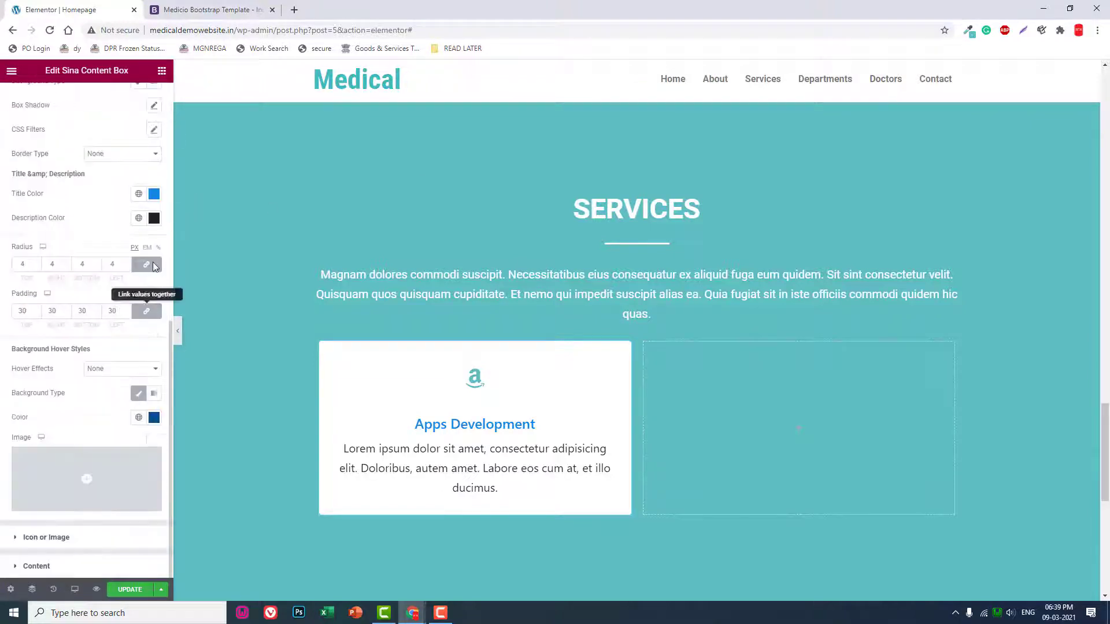
Make the Apps Development title and the hover background colour teal #5EBEC2.
left_click(154, 194)
type("#5EBEC2")
left_click(96, 196)
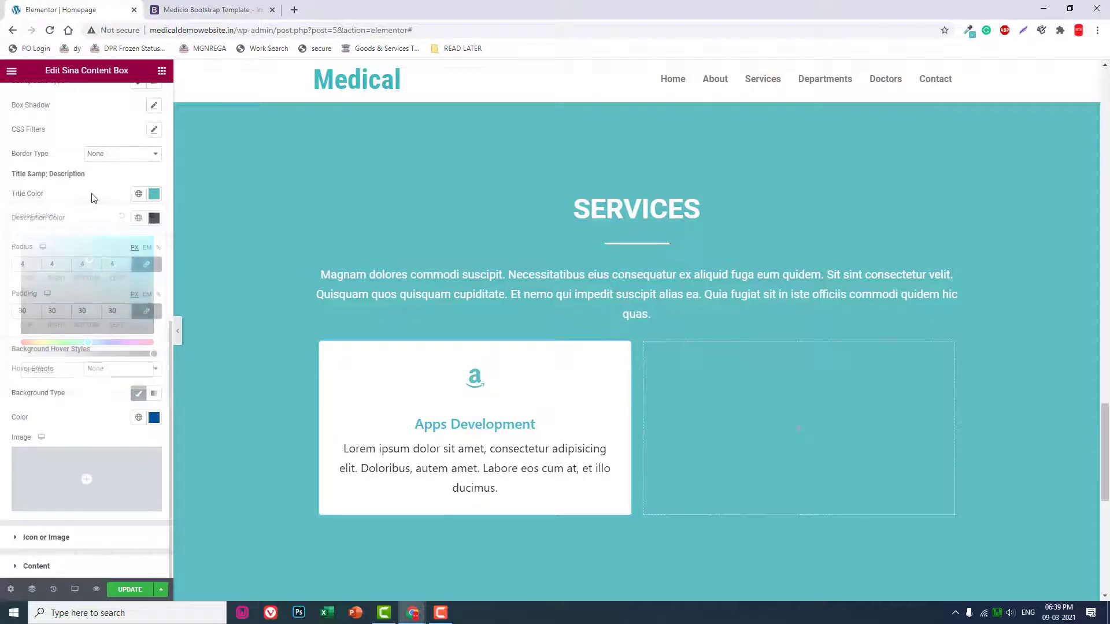
left_click(154, 417)
type("#5EBEC2")
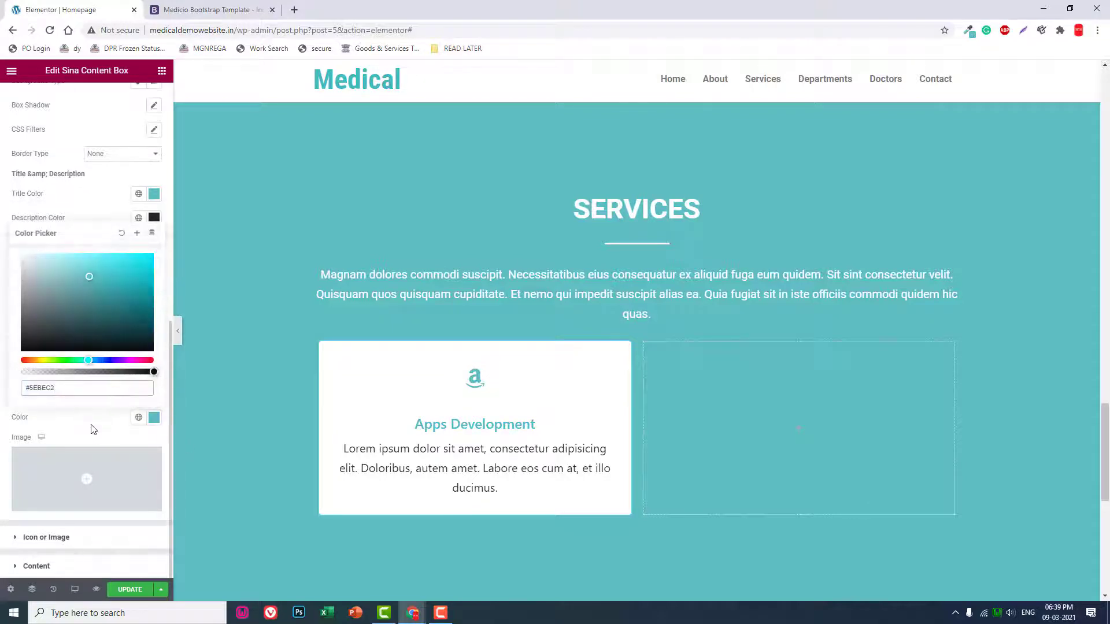
left_click(93, 428)
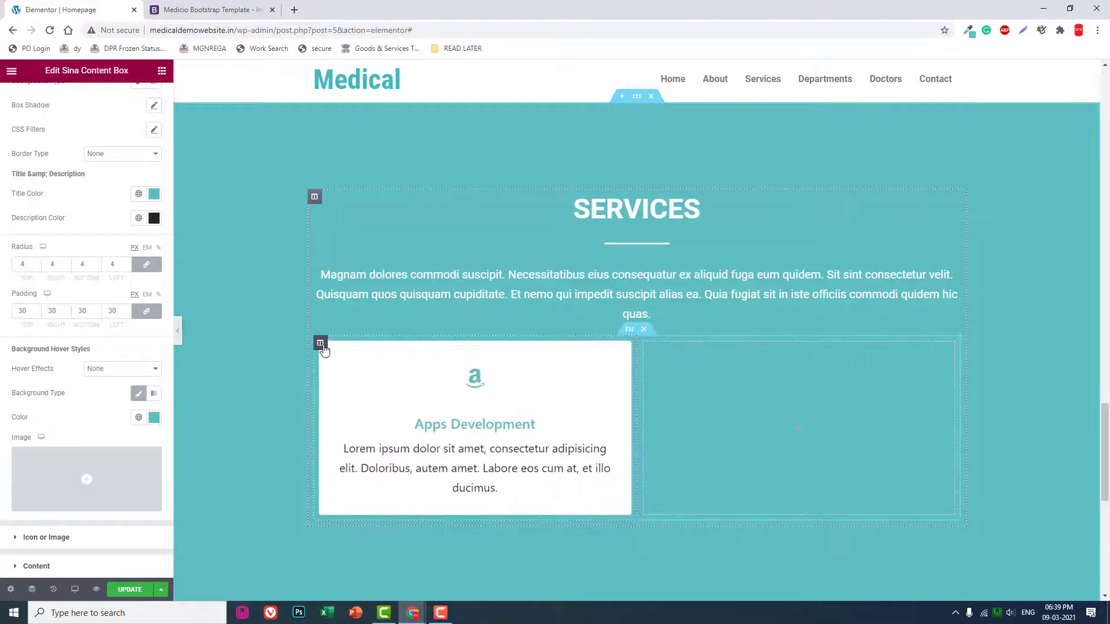
Duplicate the Apps Development column twice and delete the empty fourth column, leaving three cards.
right_click(322, 346)
left_click(350, 374)
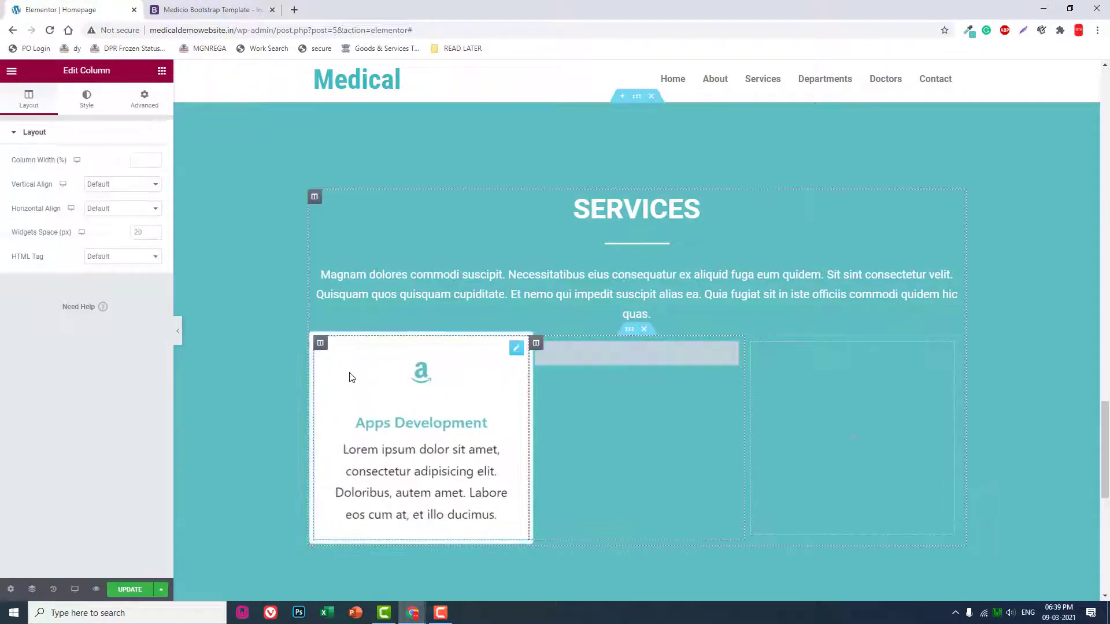
right_click(536, 346)
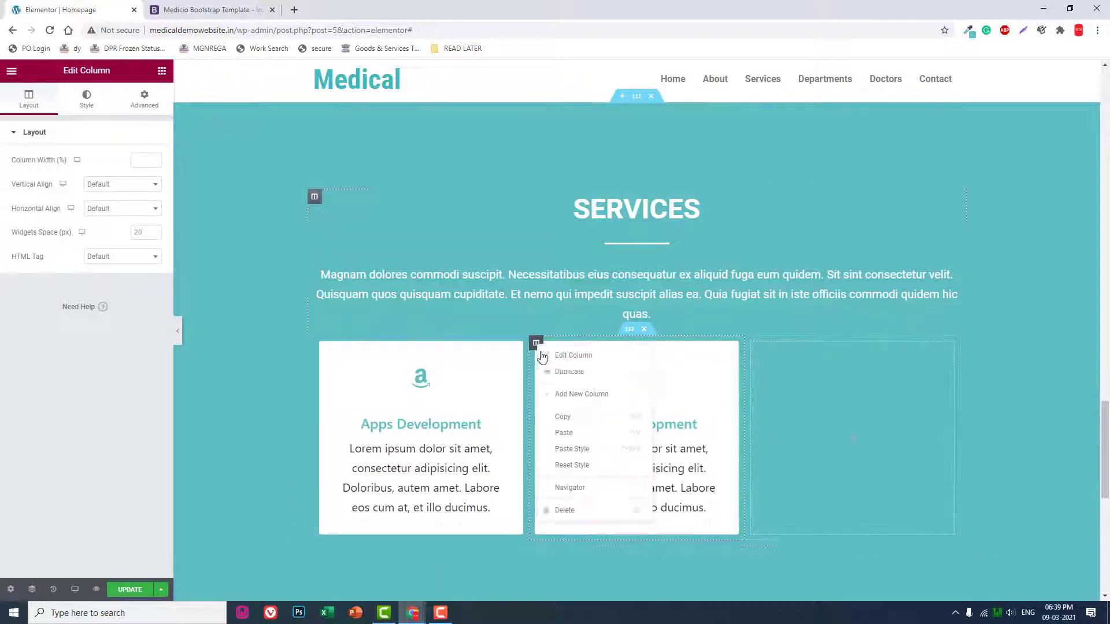
left_click(569, 372)
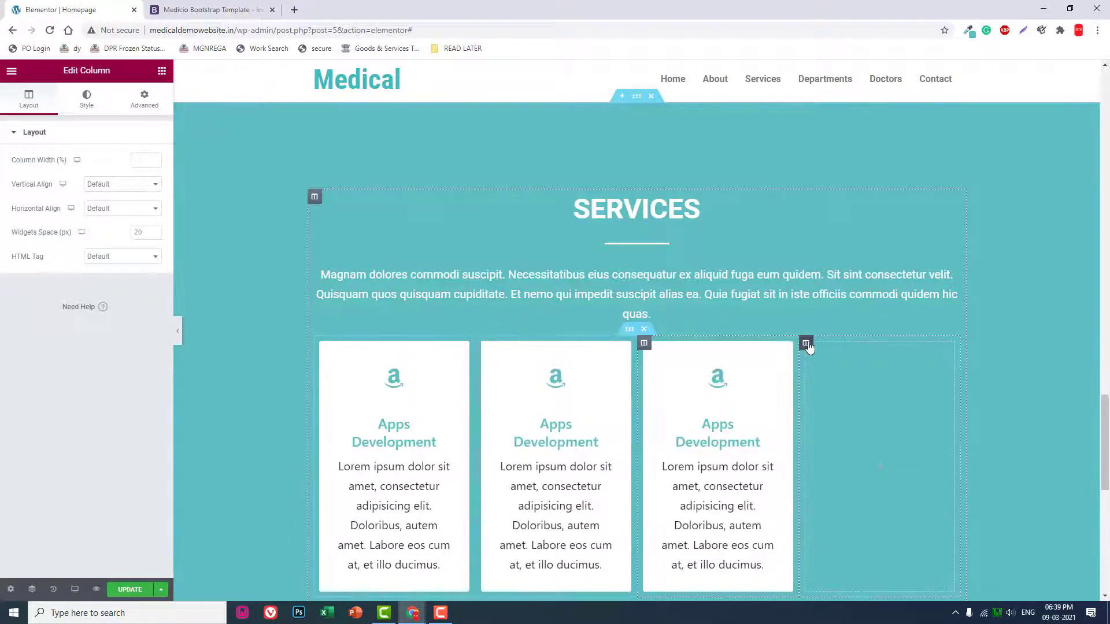
right_click(808, 345)
left_click(841, 508)
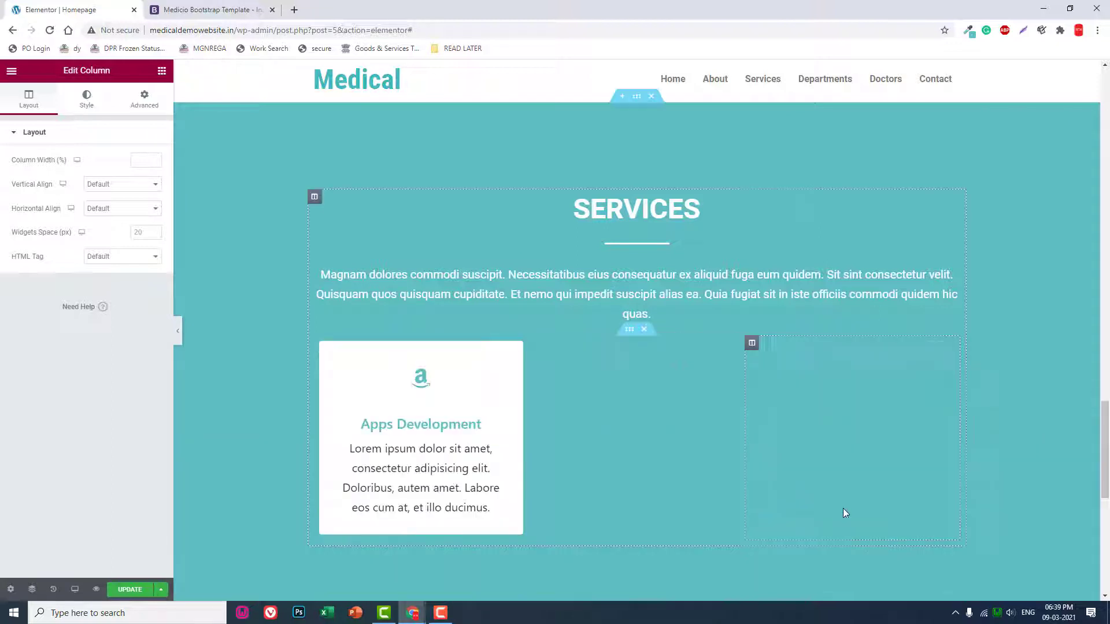
left_click(178, 330)
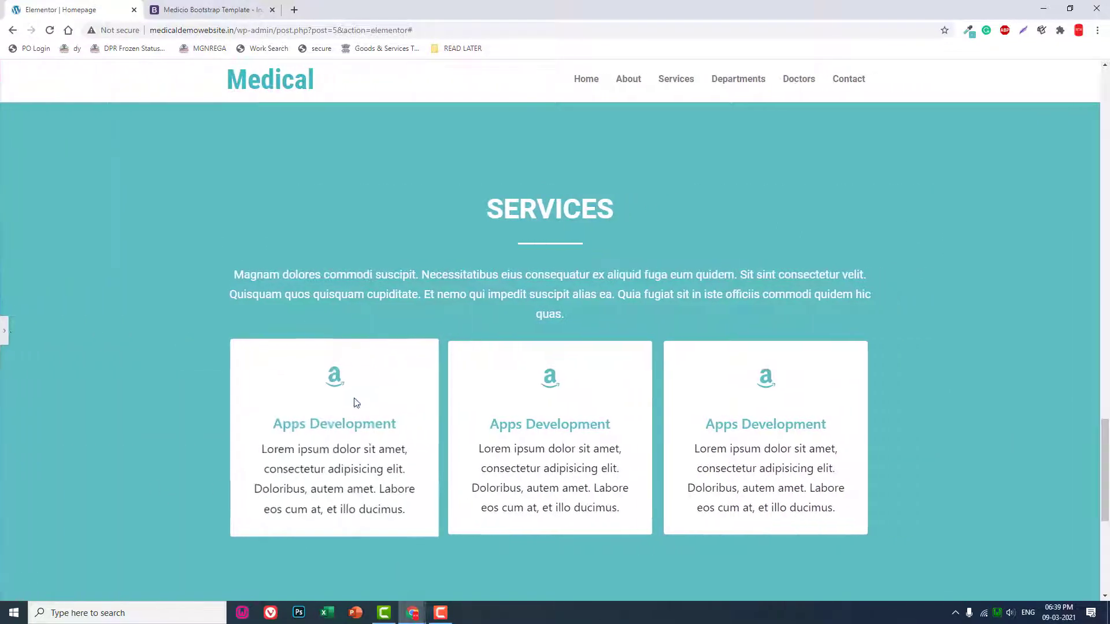
left_click(3, 329)
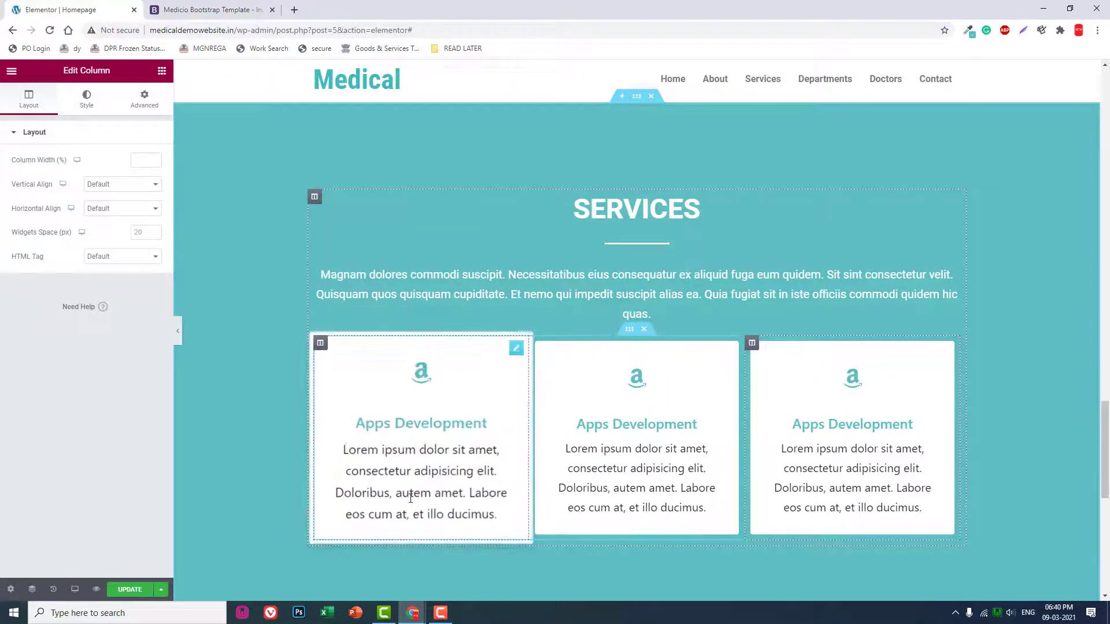
Change the first card's icon to icofont-heart-beat-alt, comparing with the Medicio reference.
mouse_move(413, 613)
left_click(475, 555)
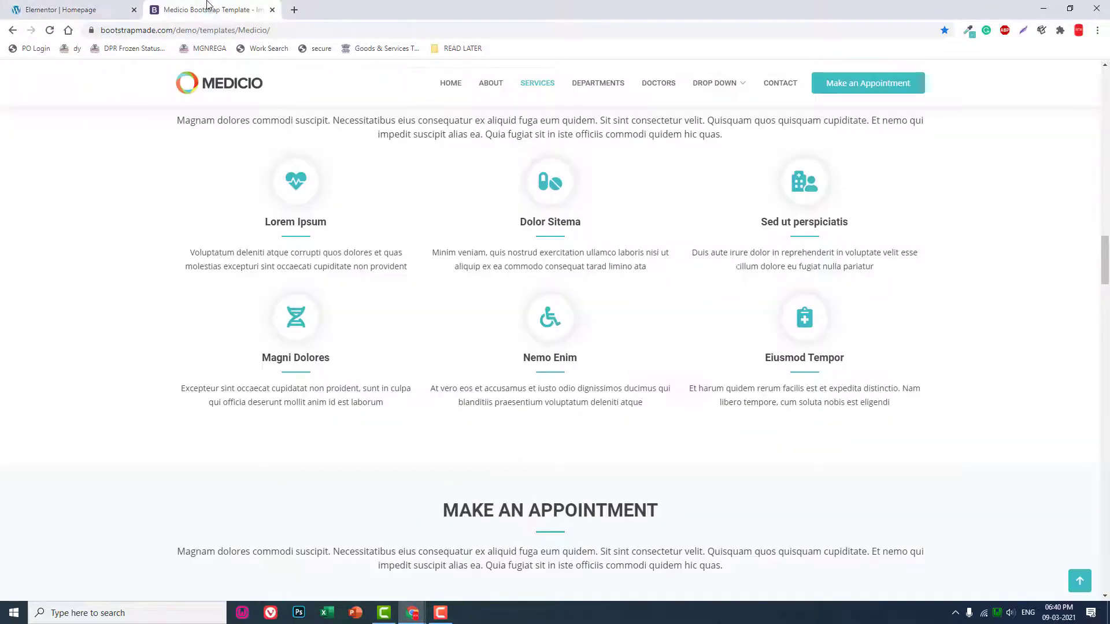
left_click(69, 9)
scroll(699, 235, "down", 1)
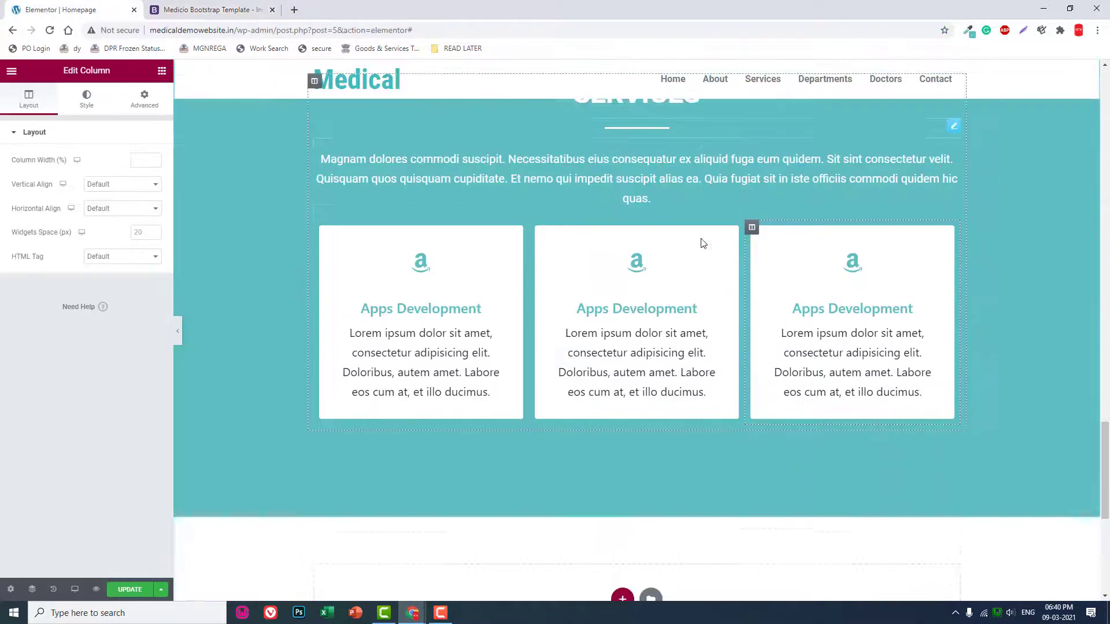
left_click(429, 326)
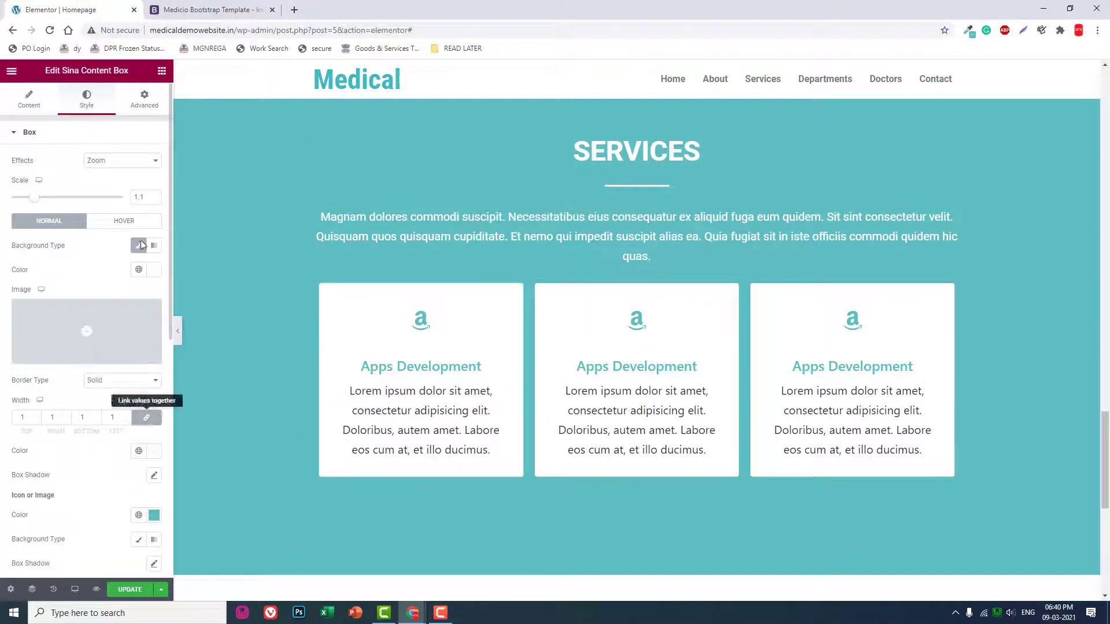
scroll(121, 251, "down", 1)
scroll(115, 232, "up", 1)
left_click(40, 108)
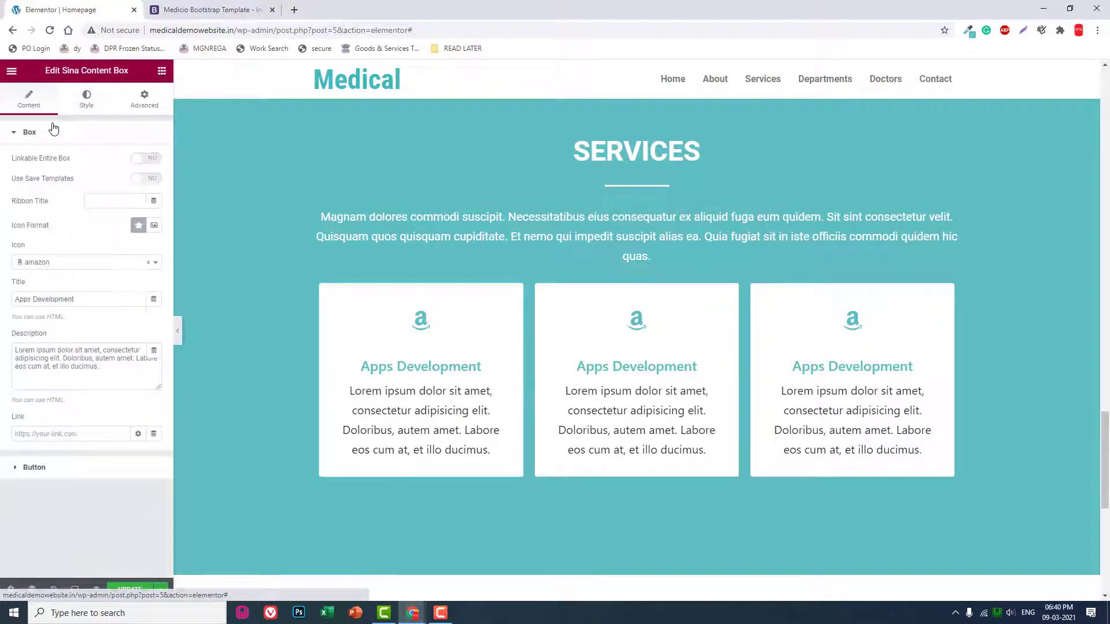
left_click(59, 263)
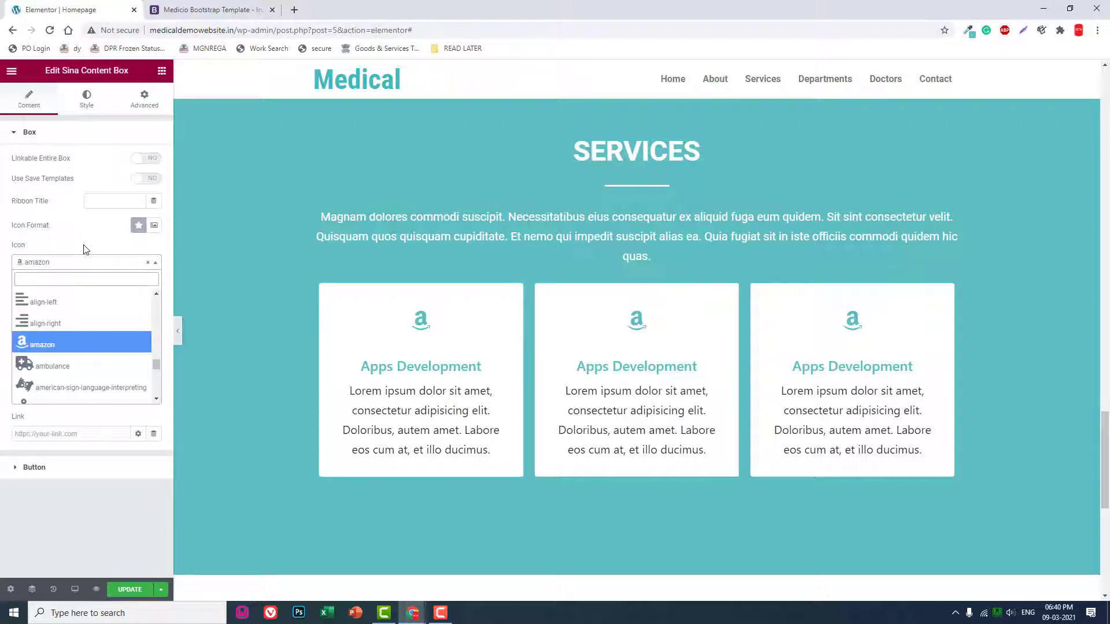
type("HEA")
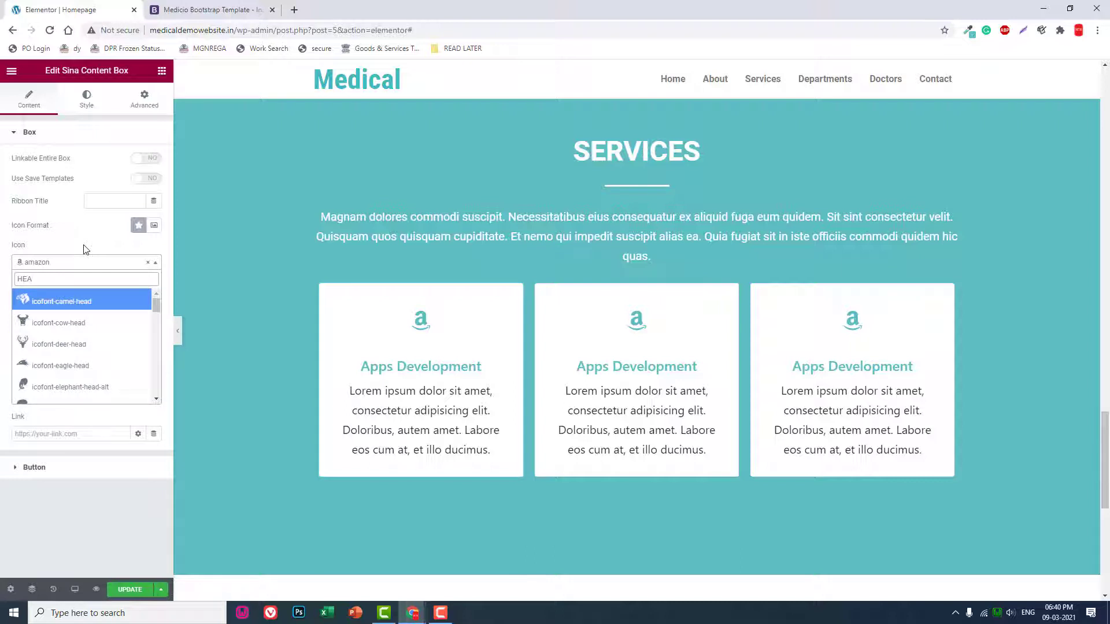
type("R")
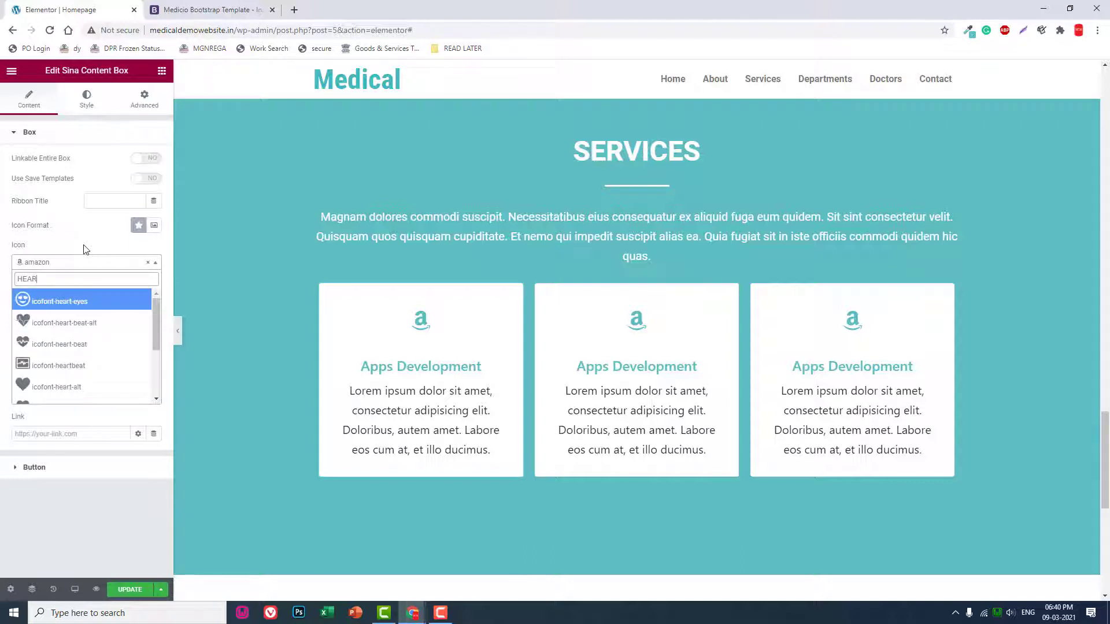
left_click(64, 323)
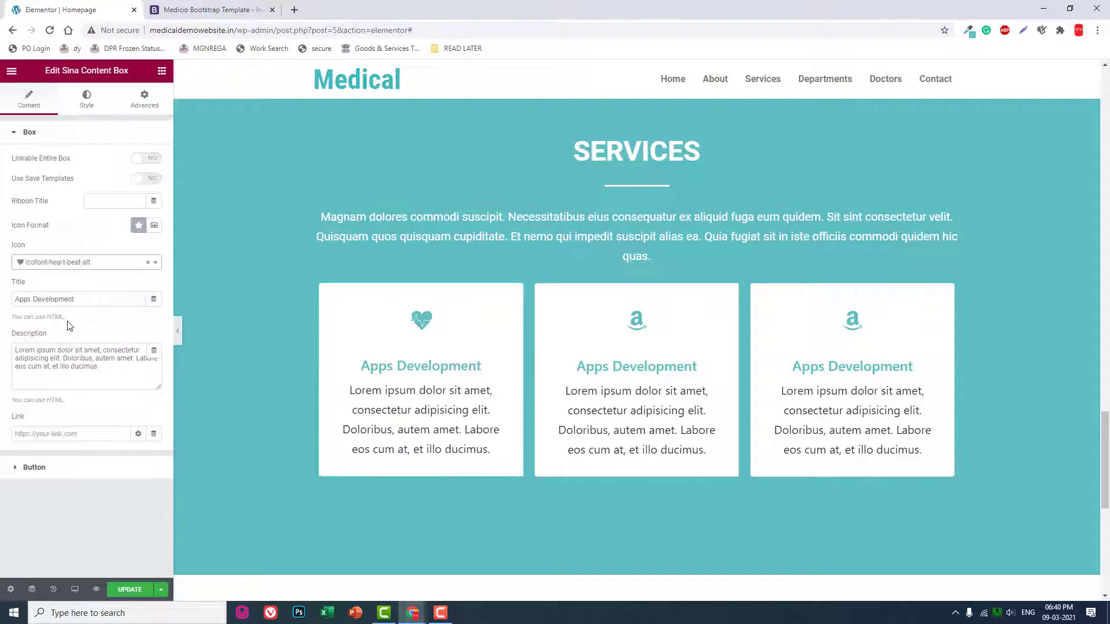
left_click(215, 7)
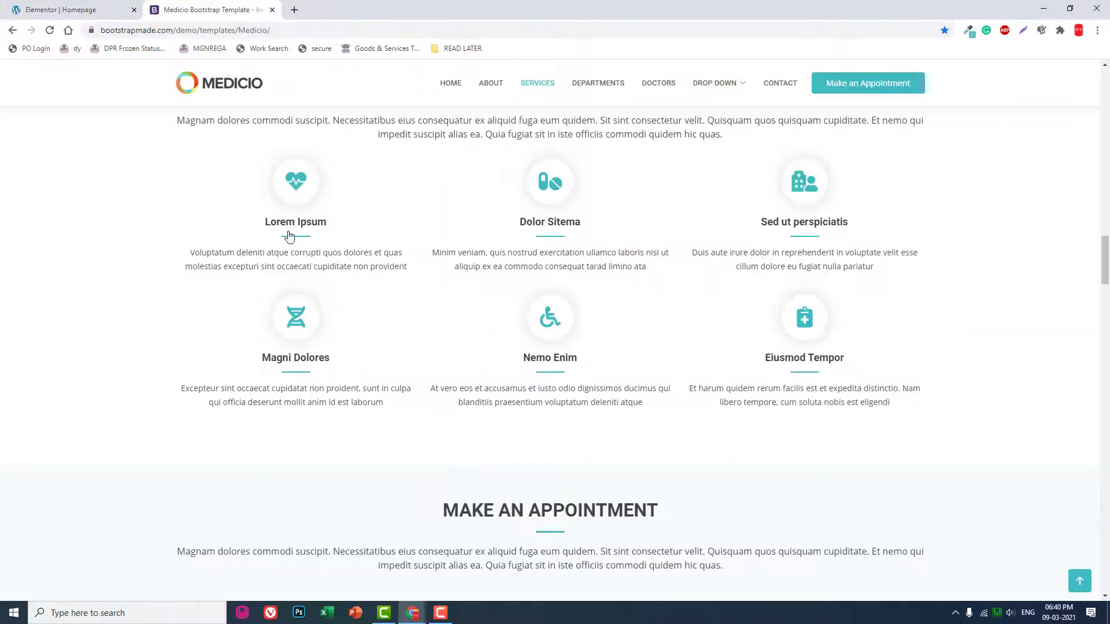
left_click(97, 7)
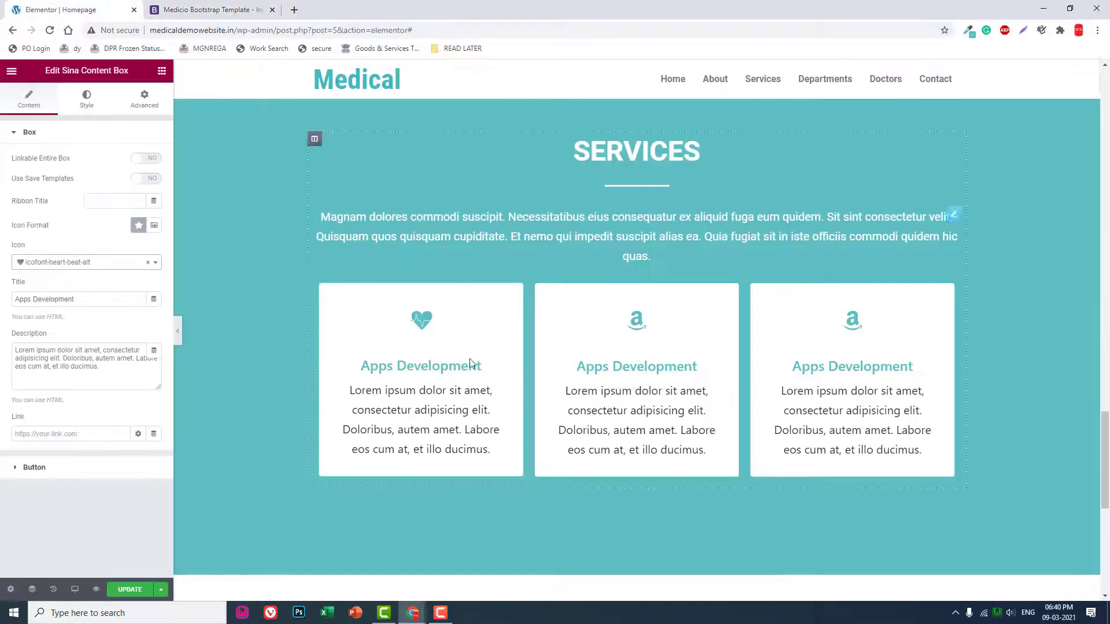
mouse_move(421, 380)
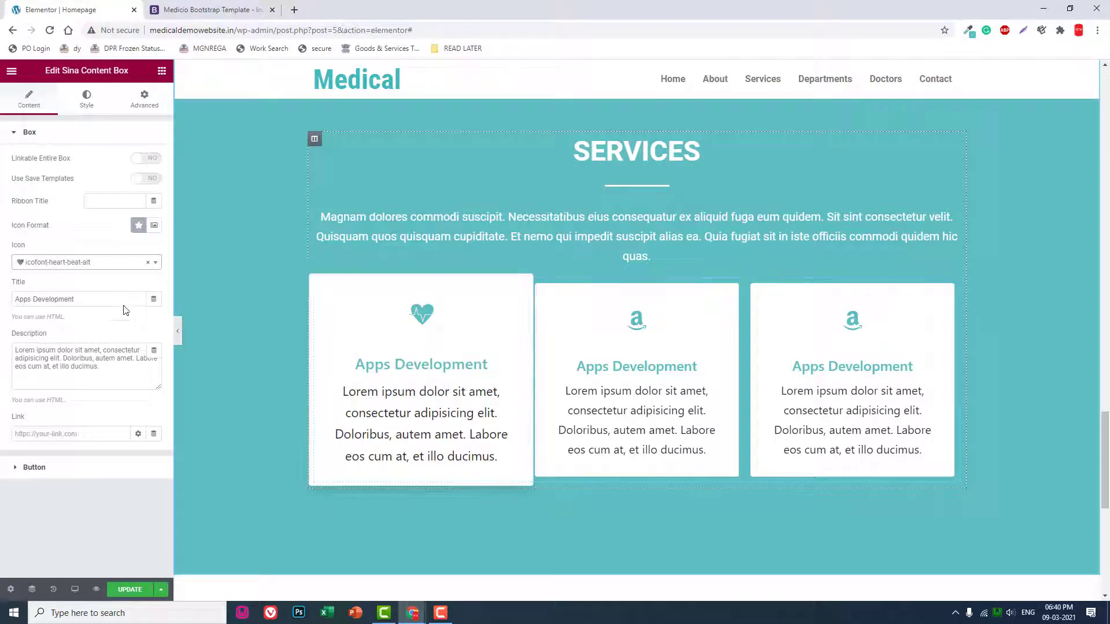
Retitle the first card 'Health Checkup' and move on to the middle card.
left_click_drag(95, 299, 7, 292)
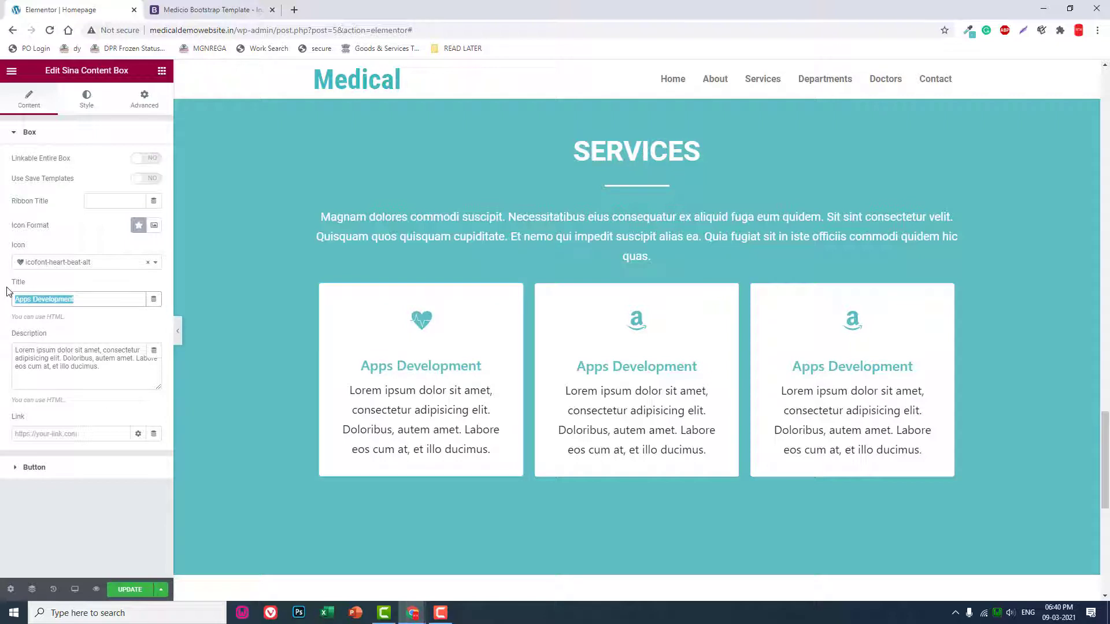
type("hEA")
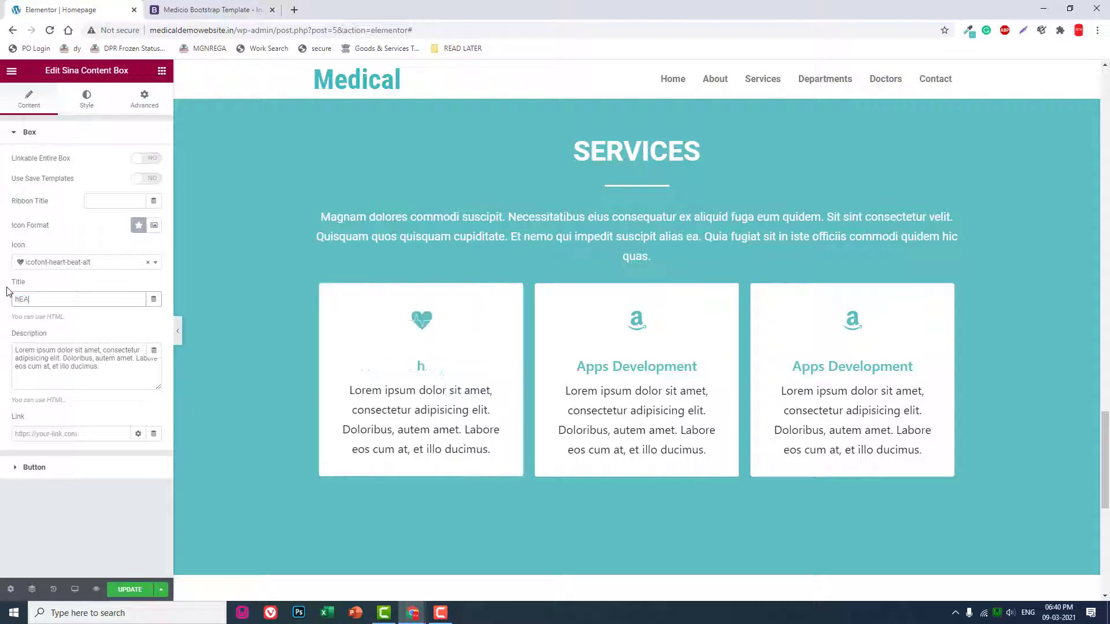
key("BackSpace")
key("BackSpace")
key("BackSpace")
type("Health Checkup")
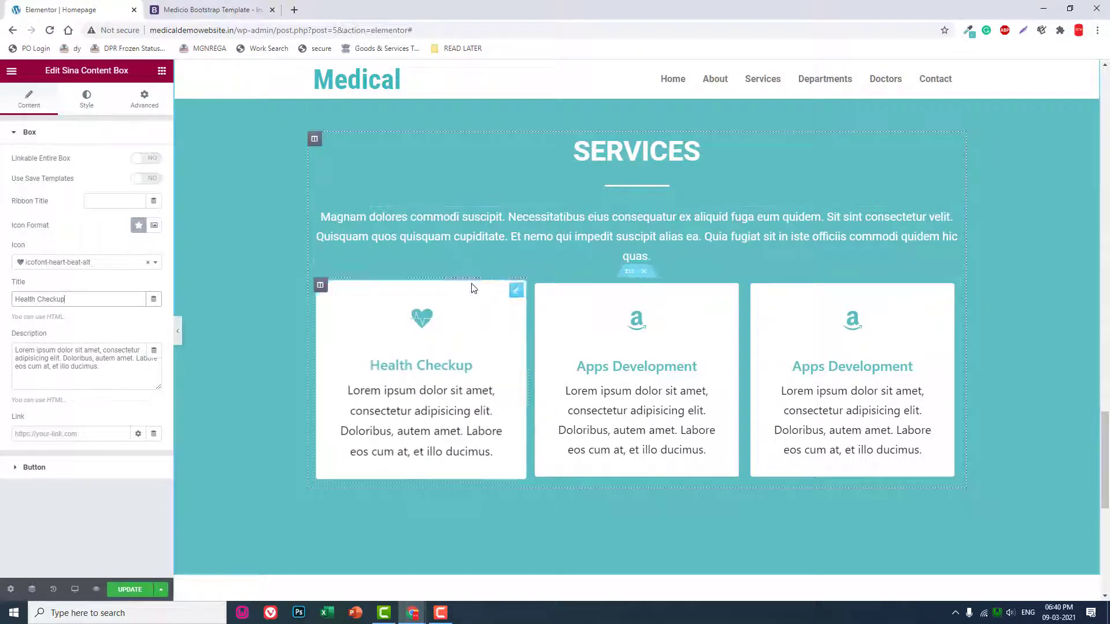
left_click(639, 326)
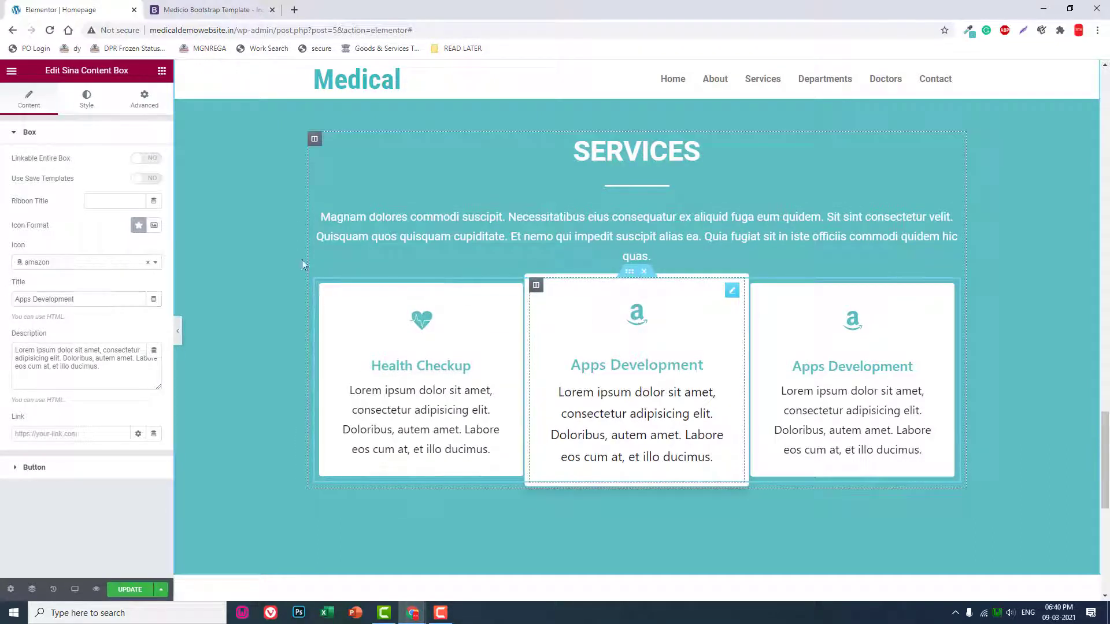
Give the middle card an ambulance icon and the title 'Free Ambulance'.
left_click(77, 262)
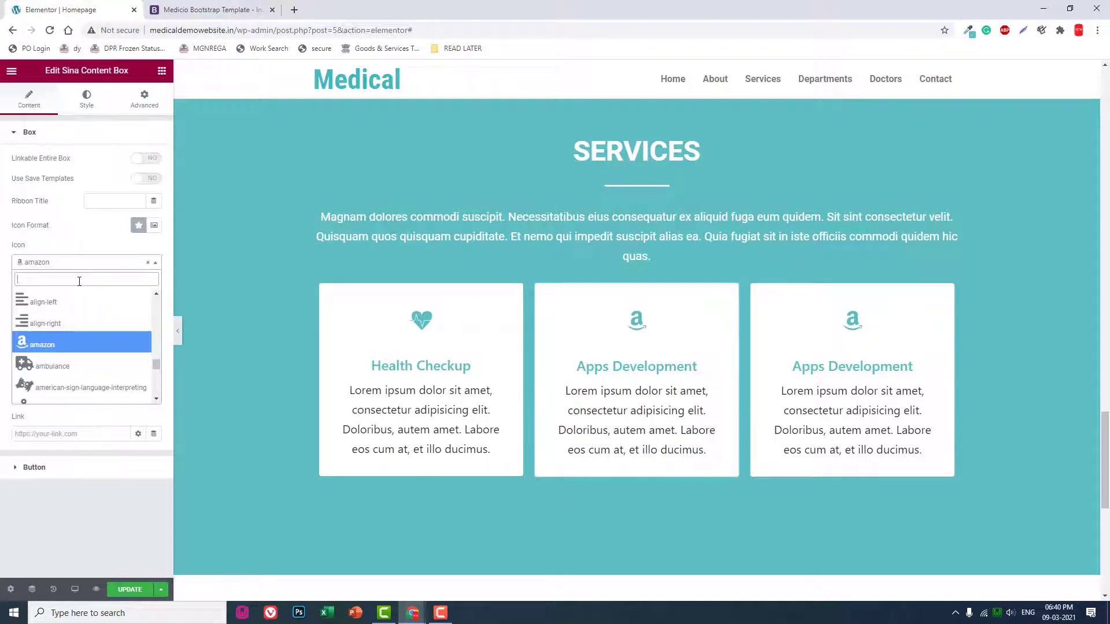
left_click(44, 363)
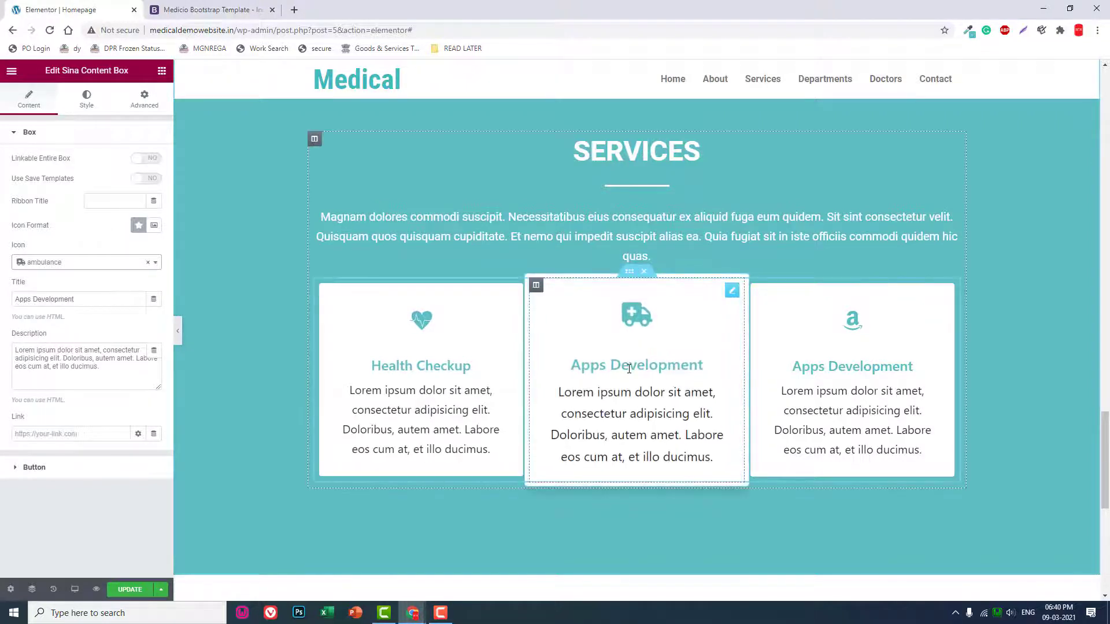
left_click_drag(92, 299, 4, 304)
type("F")
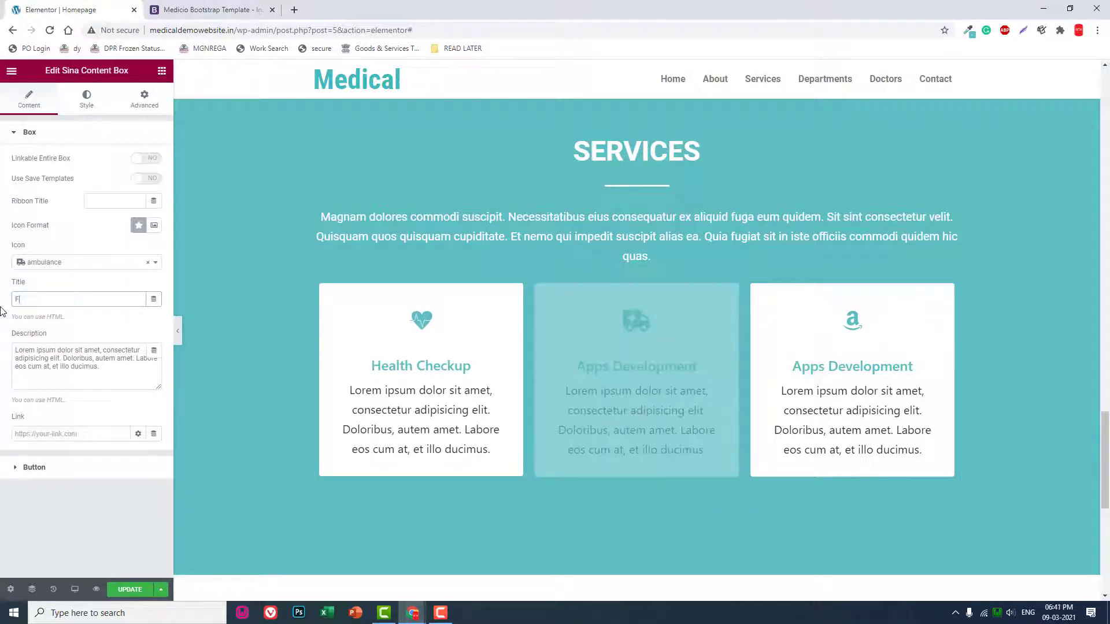
type("ree Amu")
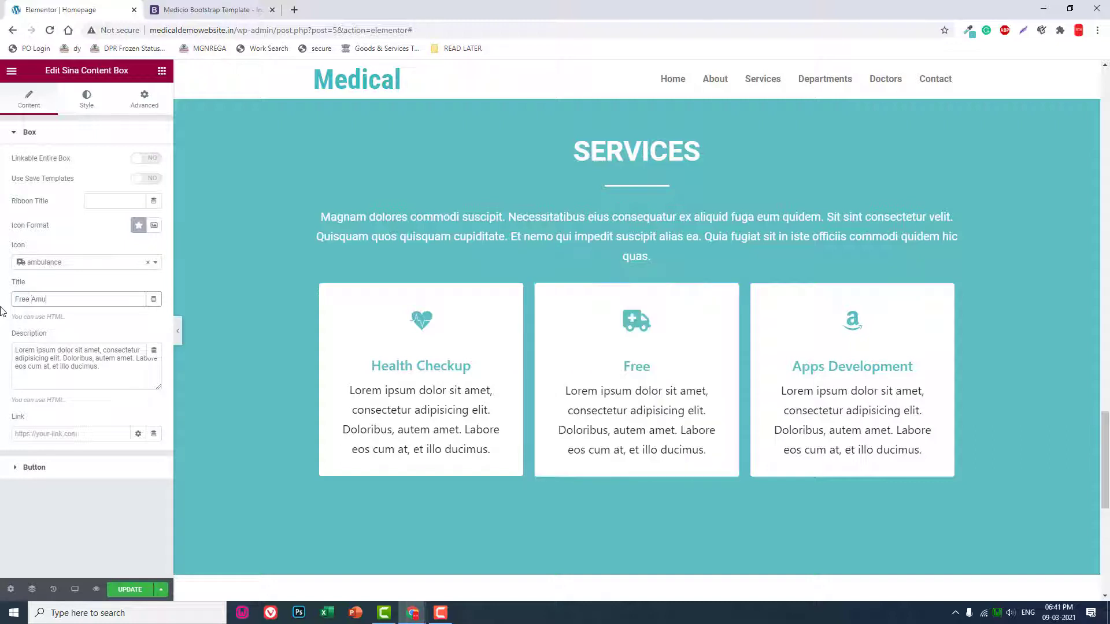
type("blanc")
key("BackSpace")
key("BackSpace")
key("BackSpace")
type("bulance")
Give the third card the icofont-doctor icon and retitle it 'Doctor on Call'.
left_click(882, 342)
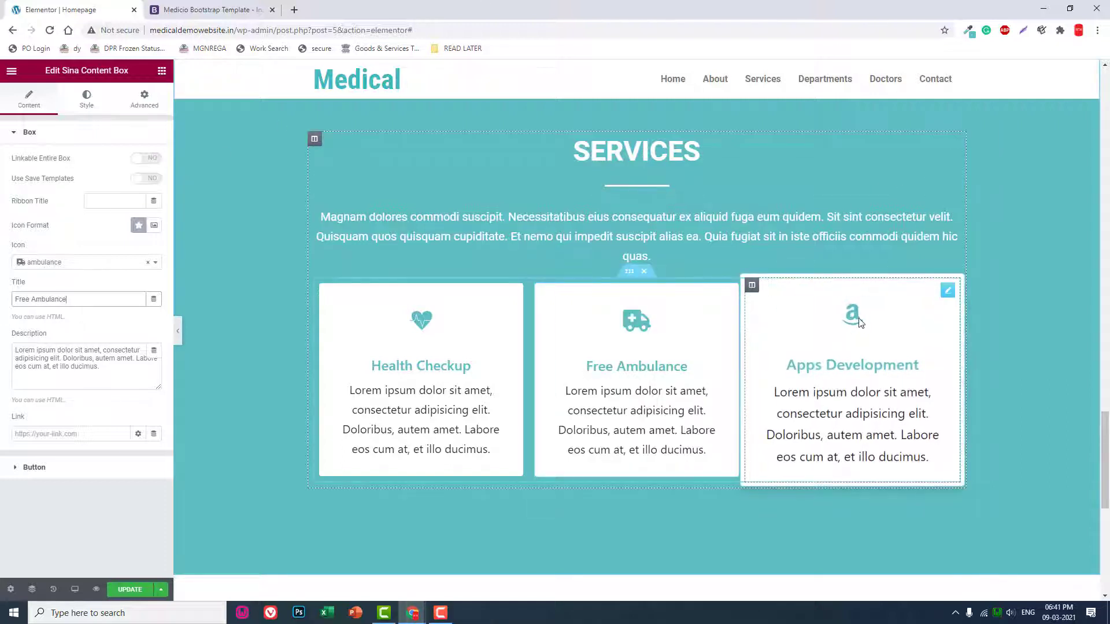
left_click(107, 267)
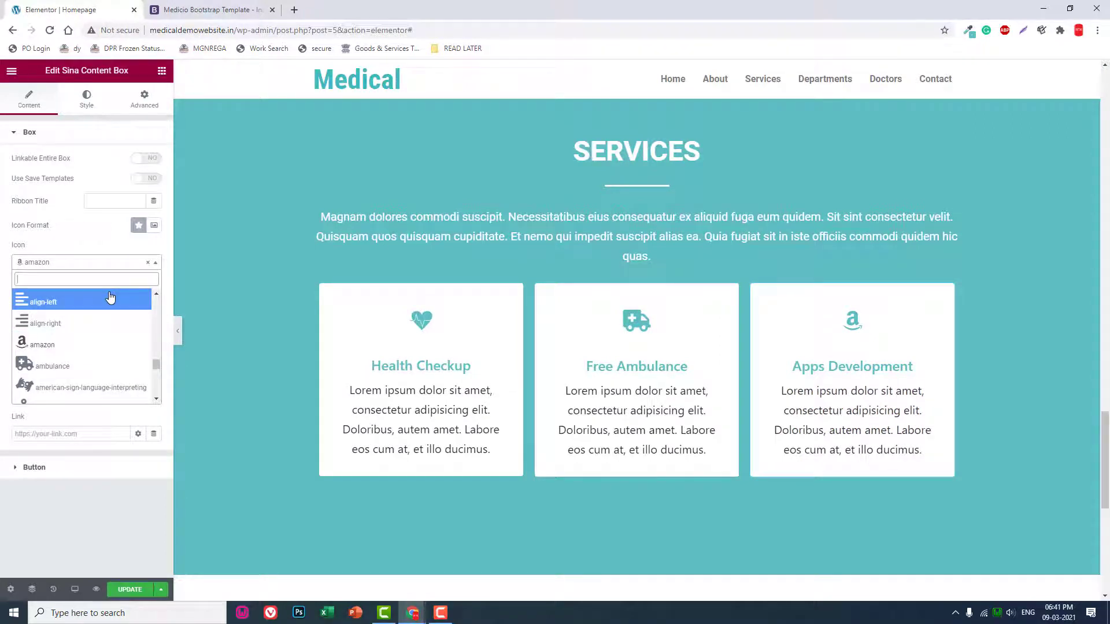
type("doc")
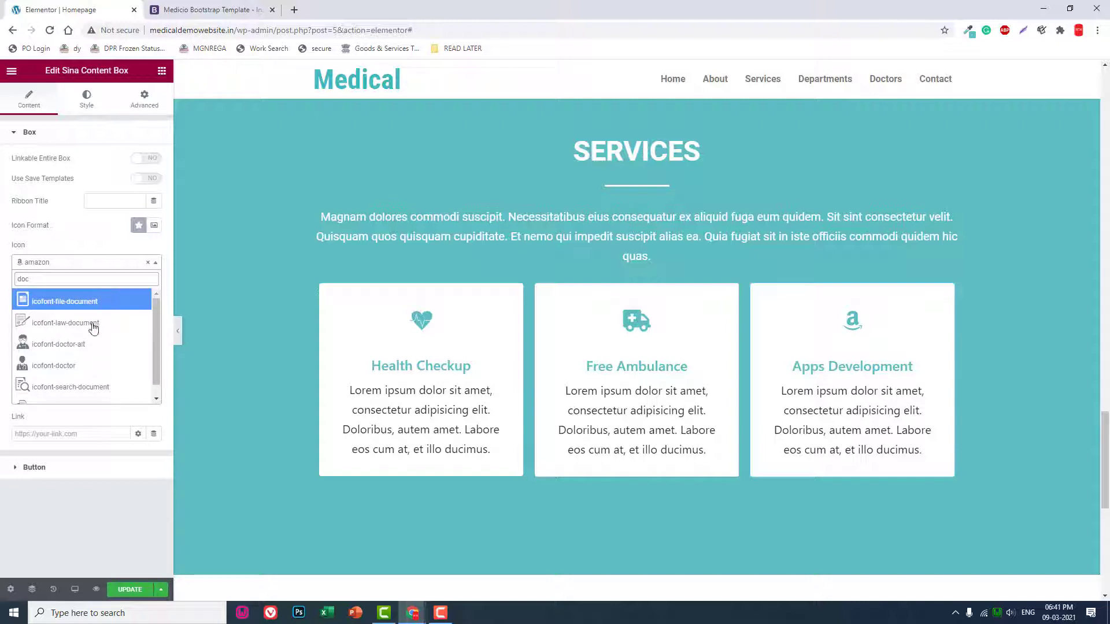
left_click(77, 365)
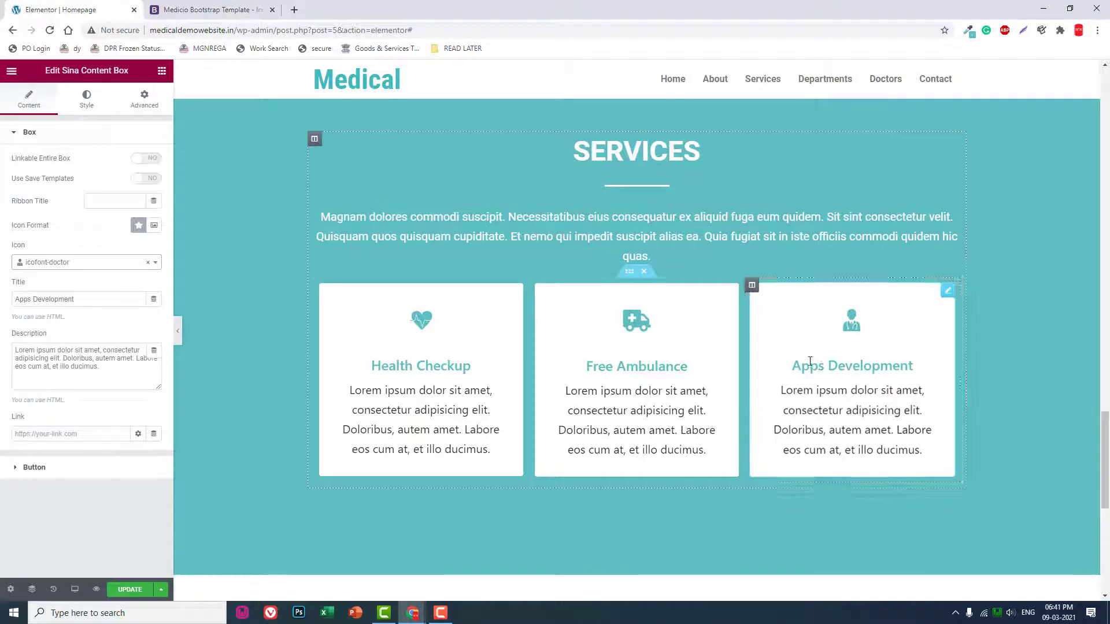
left_click_drag(73, 306, 2, 302)
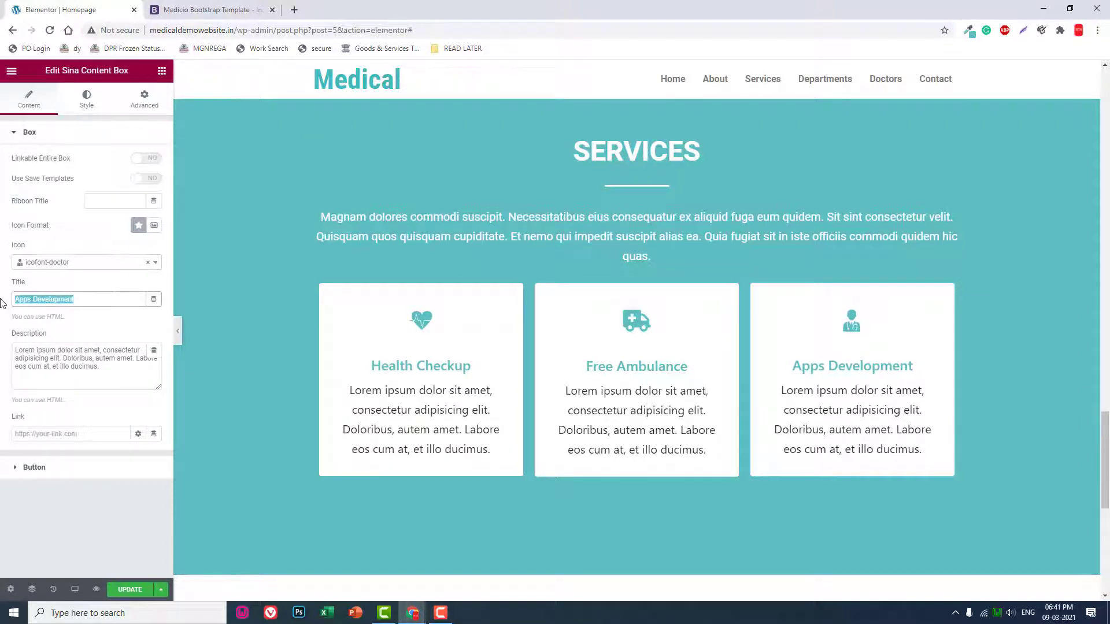
type("Doctor on")
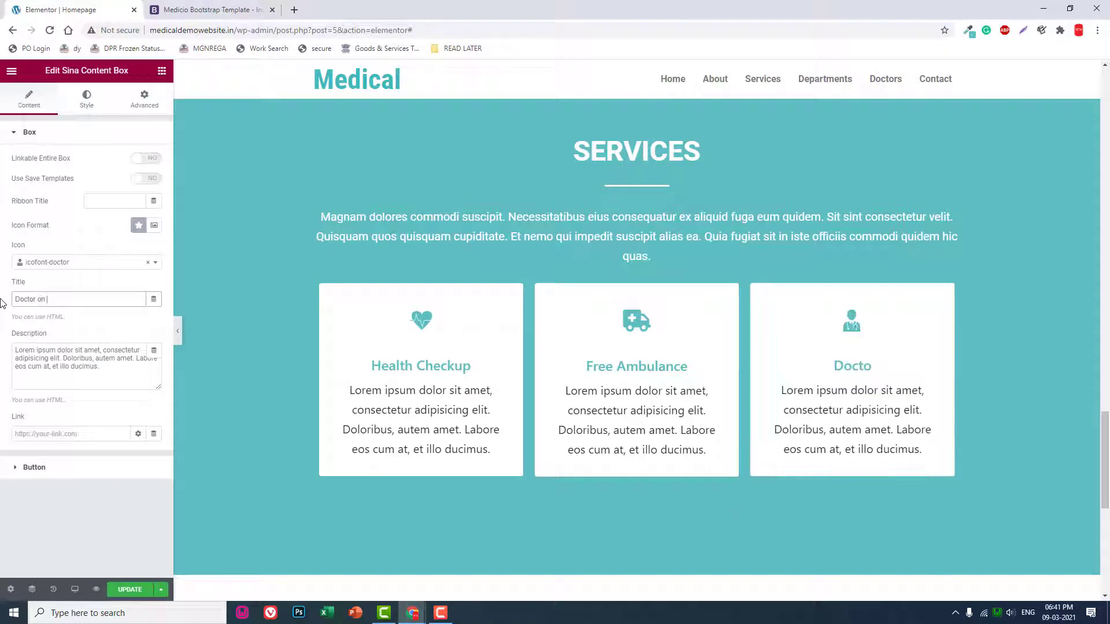
type("Call")
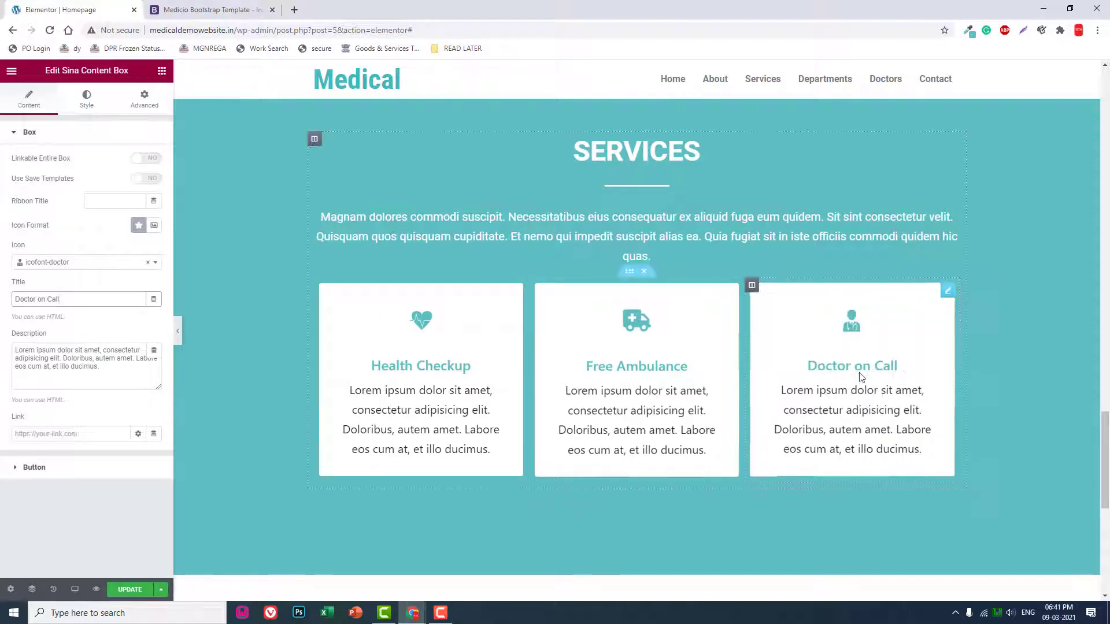
Duplicate the inner row of three service cards, then toggle the panel to preview.
right_click(634, 282)
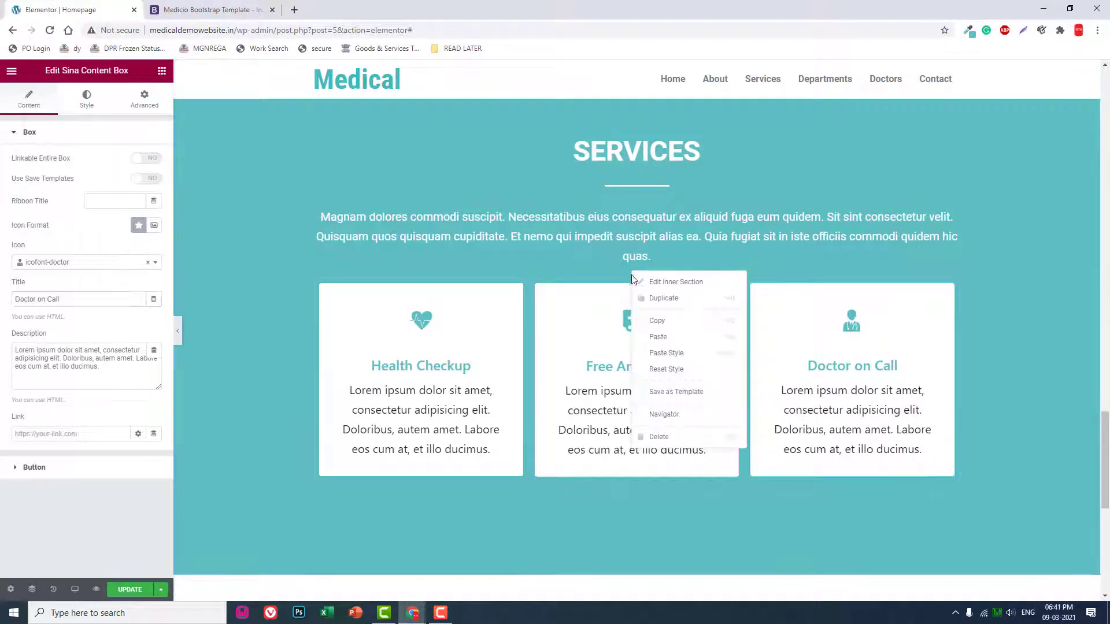
left_click(647, 299)
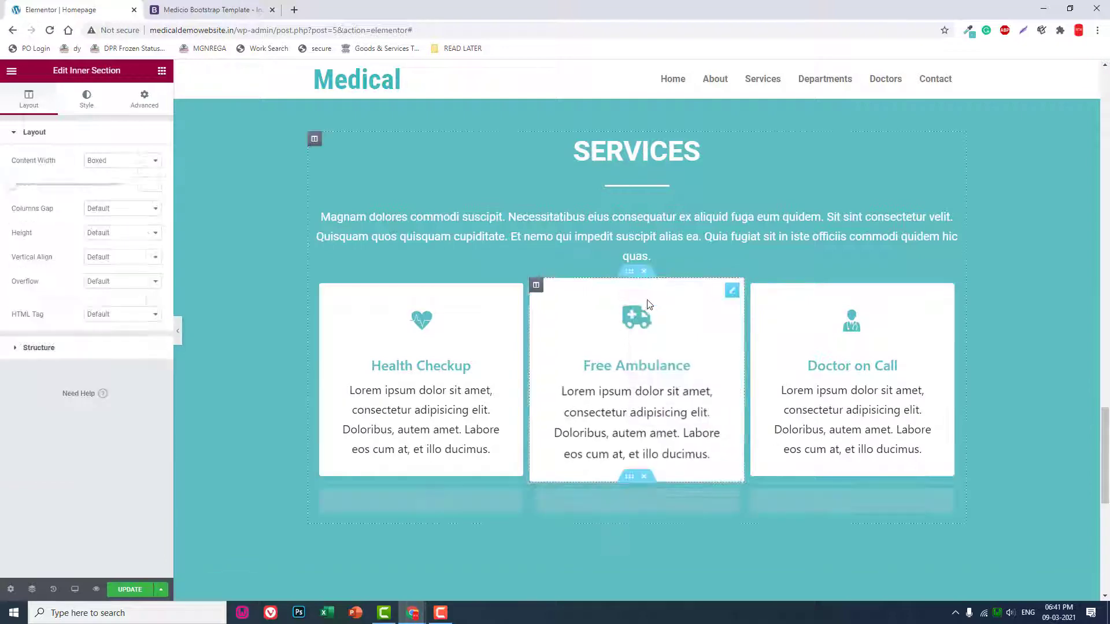
scroll(697, 376, "down", 1)
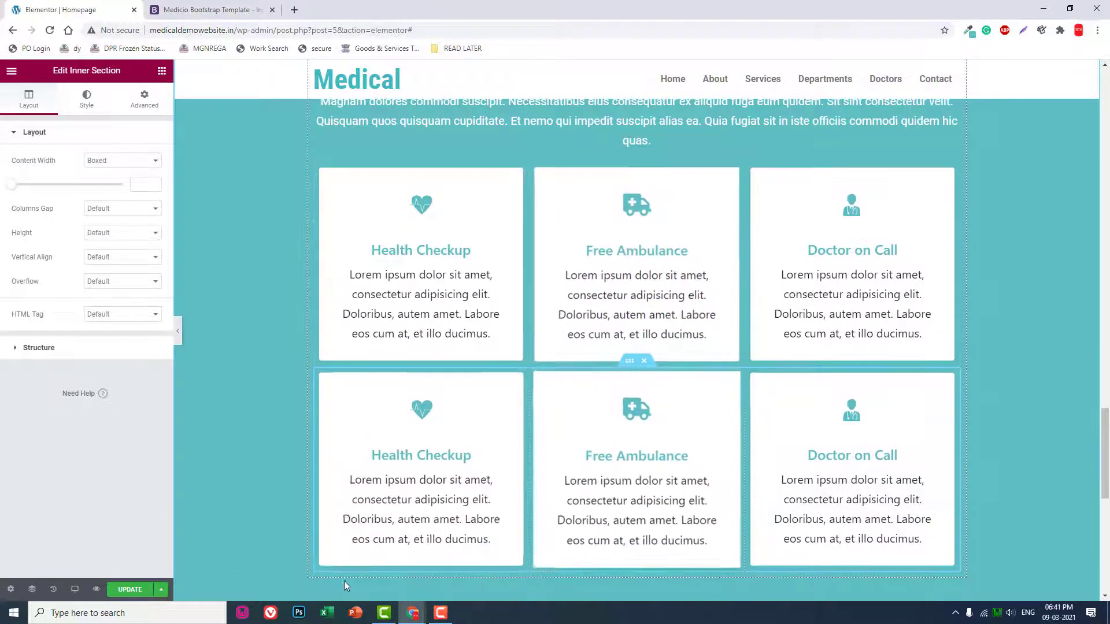
left_click(179, 332)
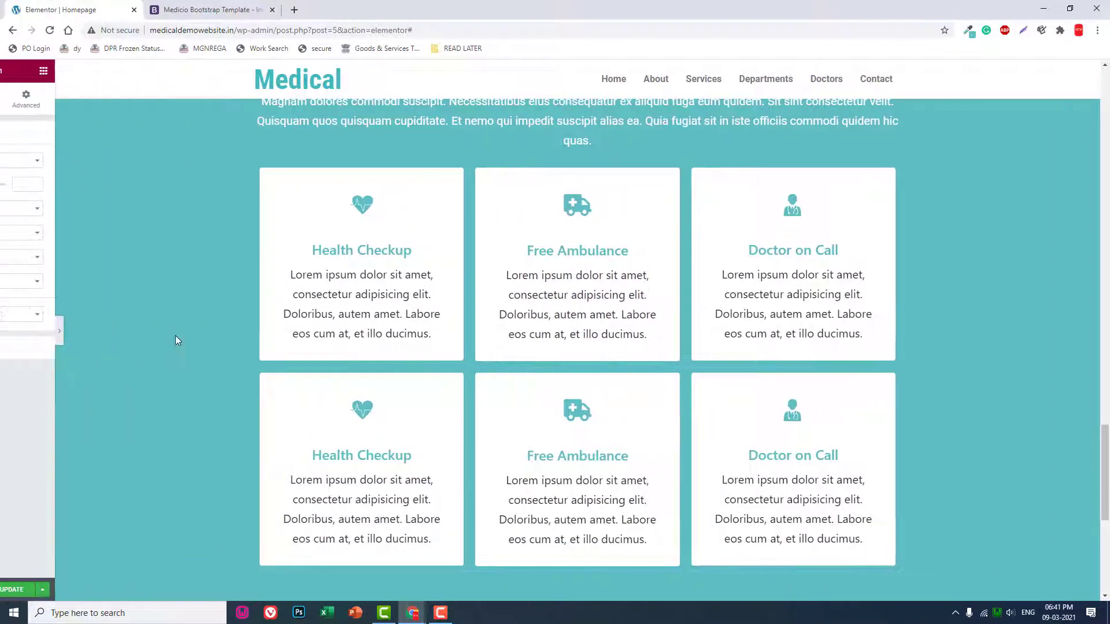
left_click(4, 331)
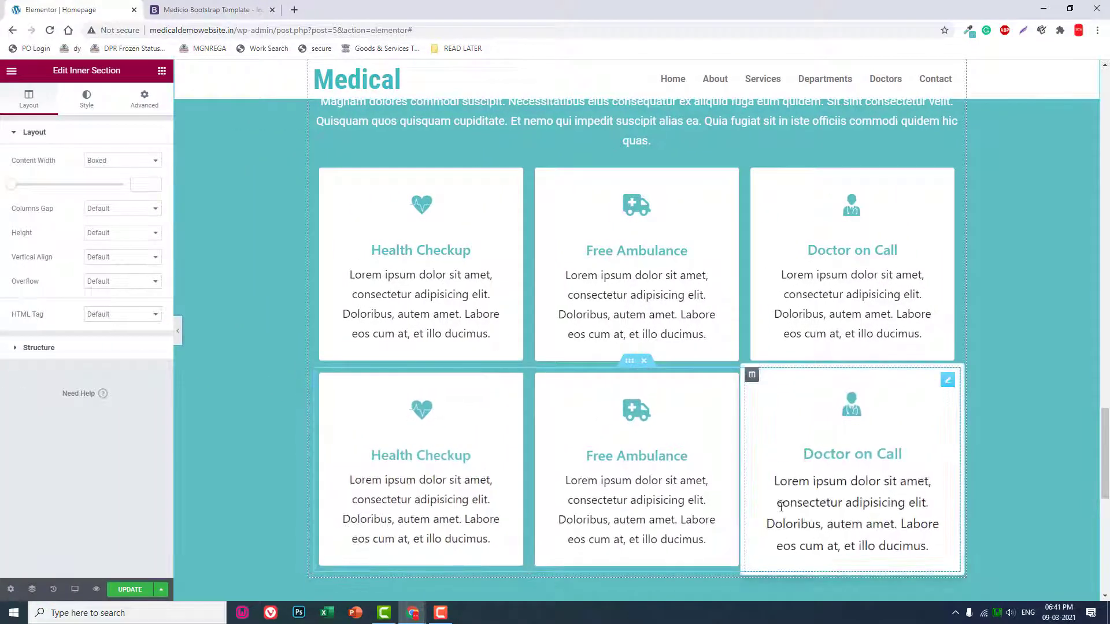
Give the lower-left card the icofont-nurse-alt icon and retitle it 'Rehabilitation'.
left_click(422, 421)
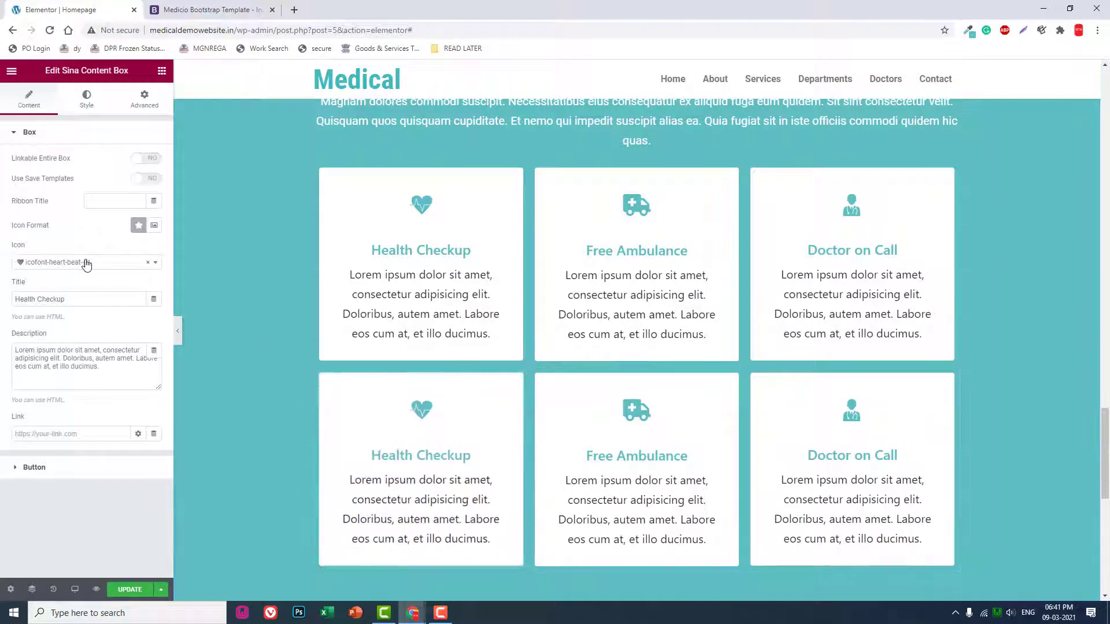
left_click(93, 267)
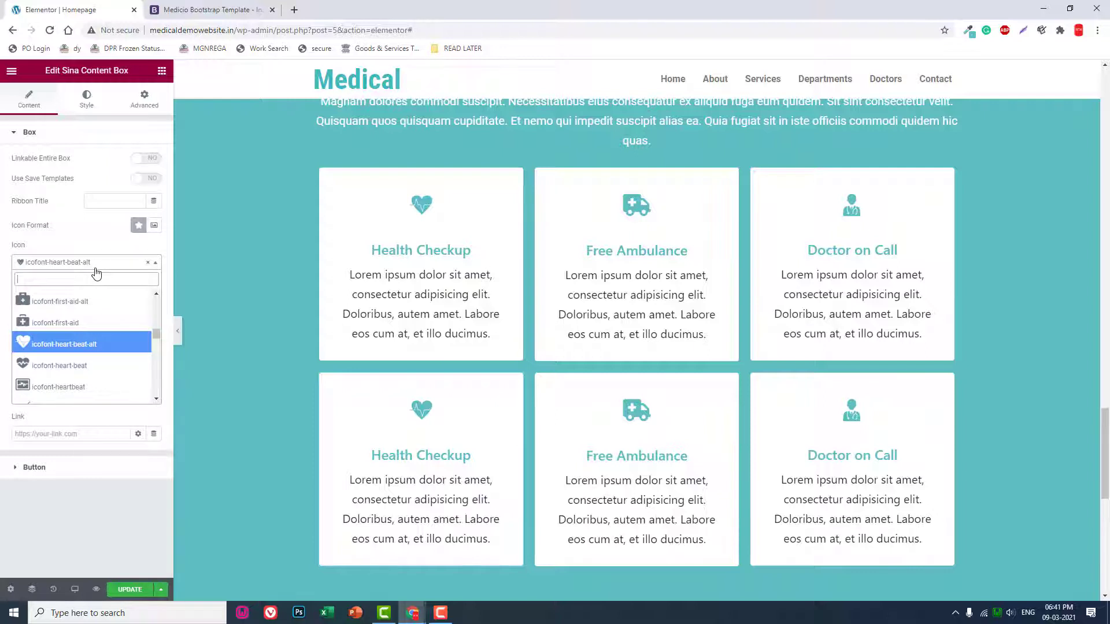
type("doc")
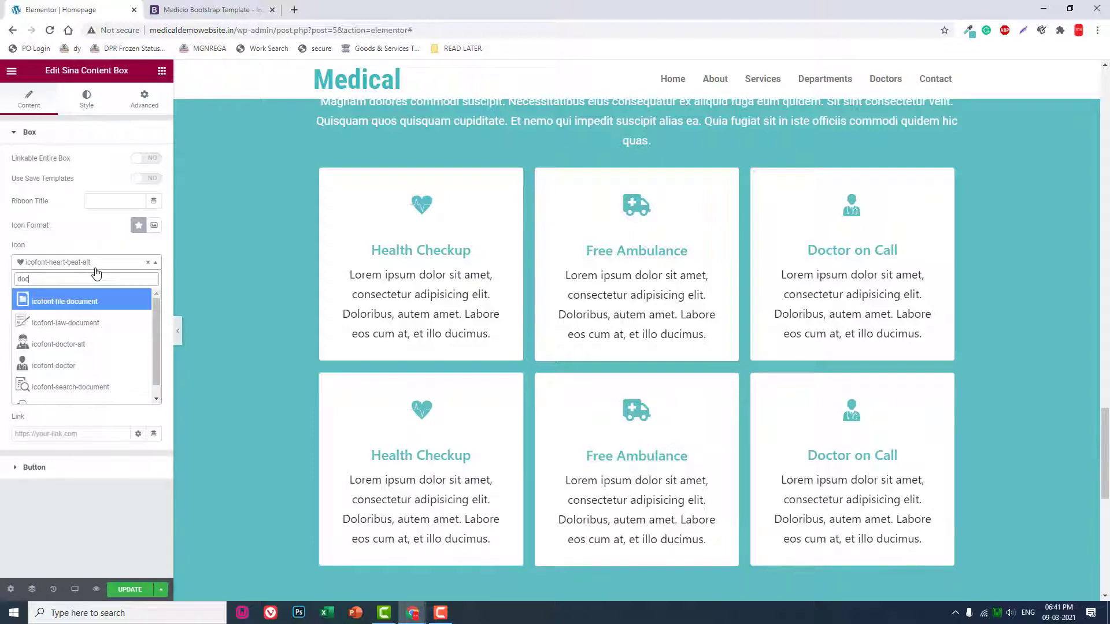
key("BackSpace")
key("BackSpace")
key("BackSpace")
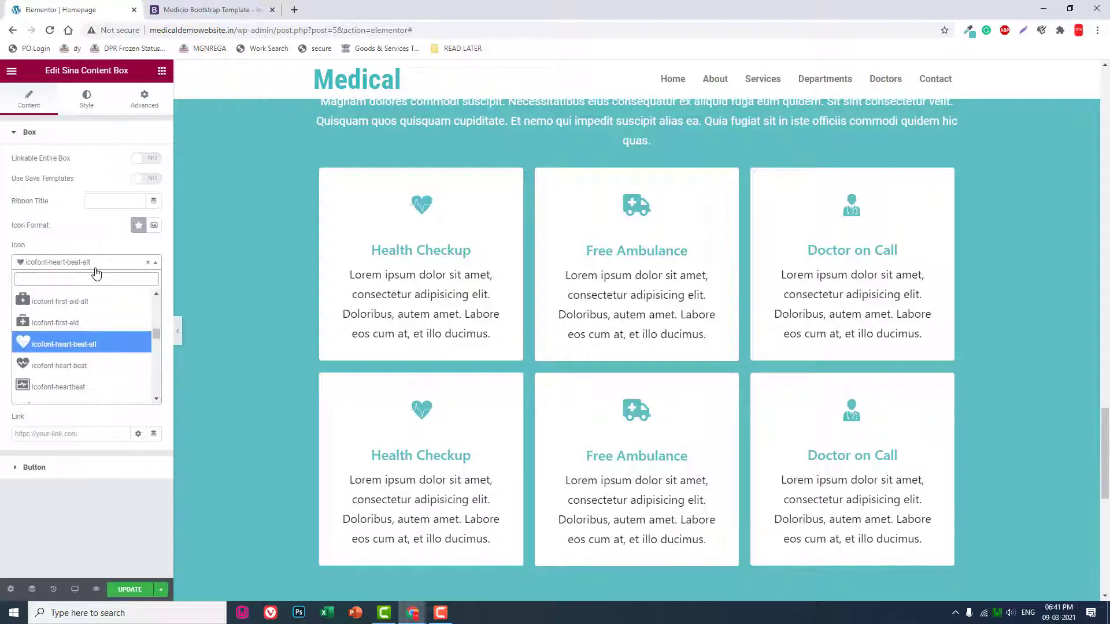
type("nurse")
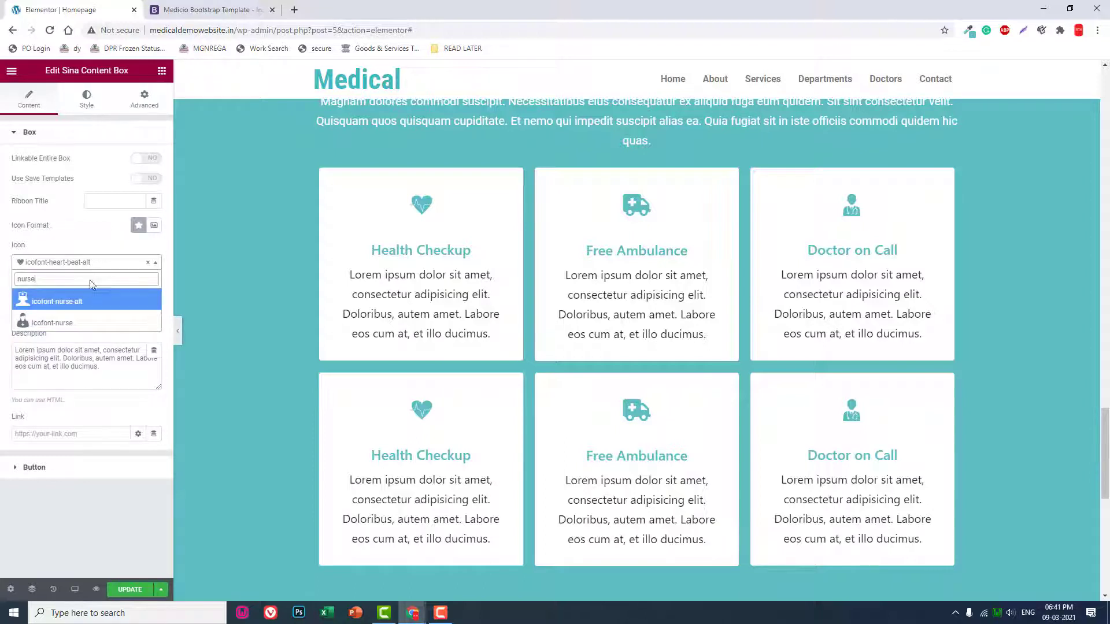
left_click(85, 299)
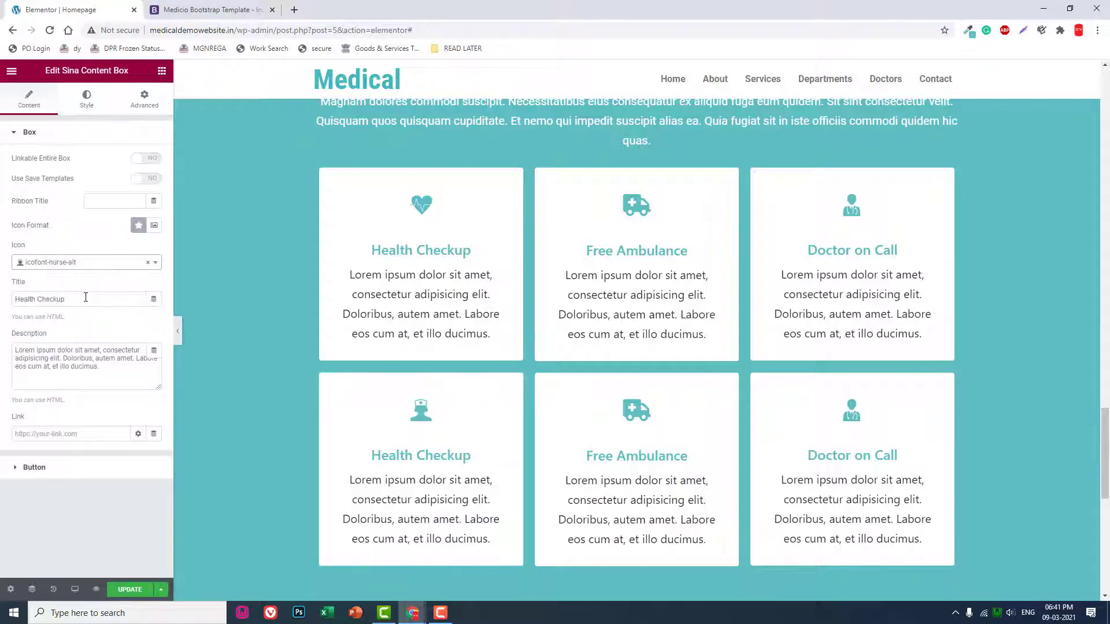
mouse_move(422, 468)
left_click_drag(78, 299, 3, 305)
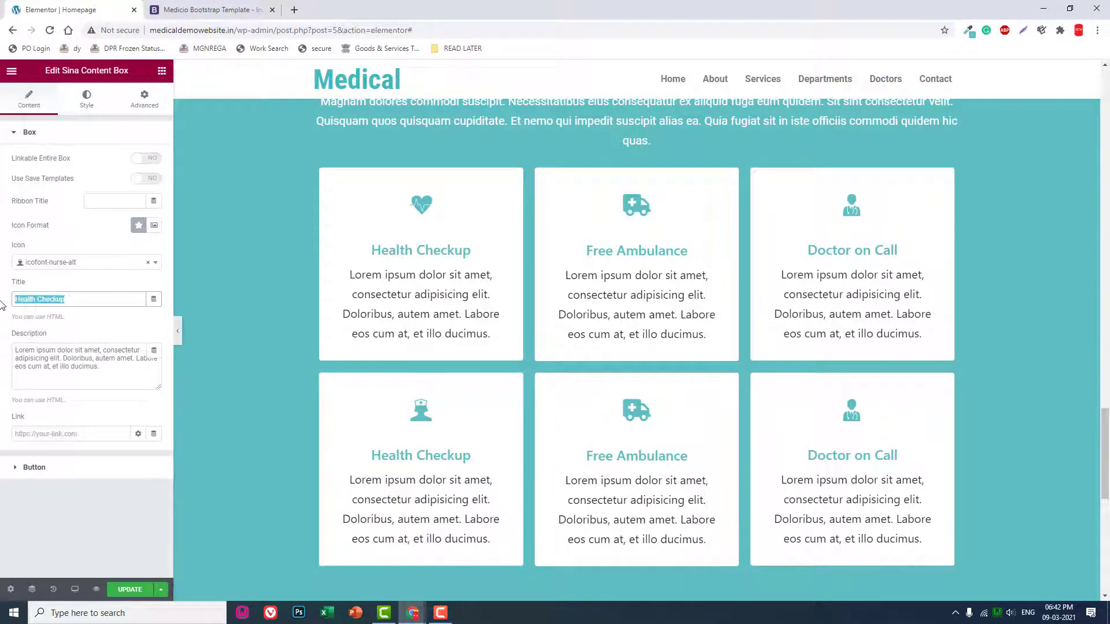
type("Rehabilitation")
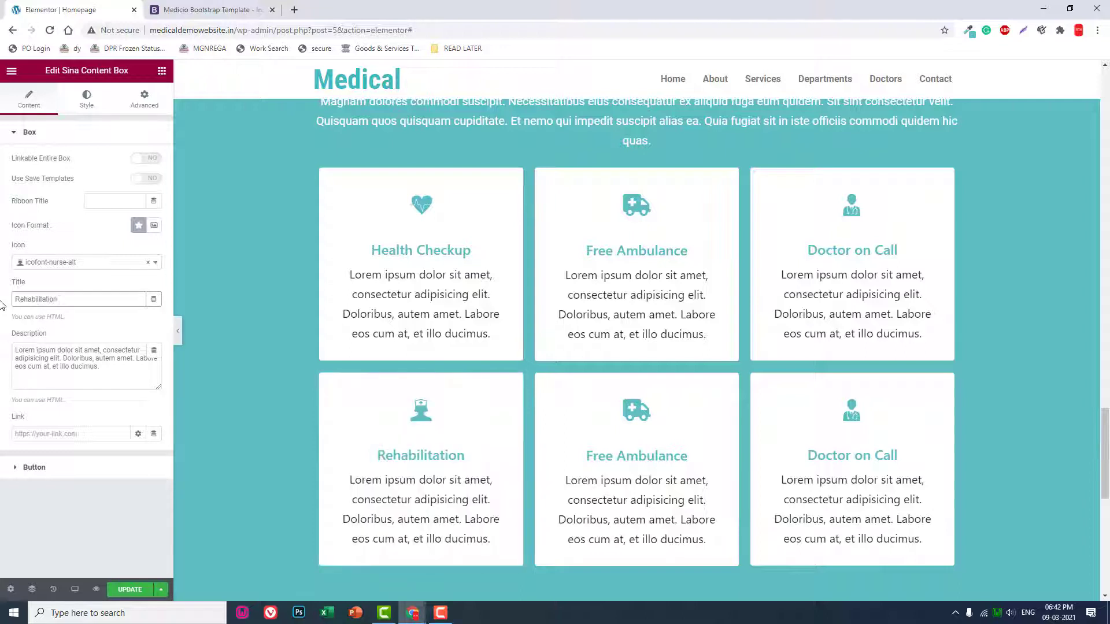
mouse_move(636, 468)
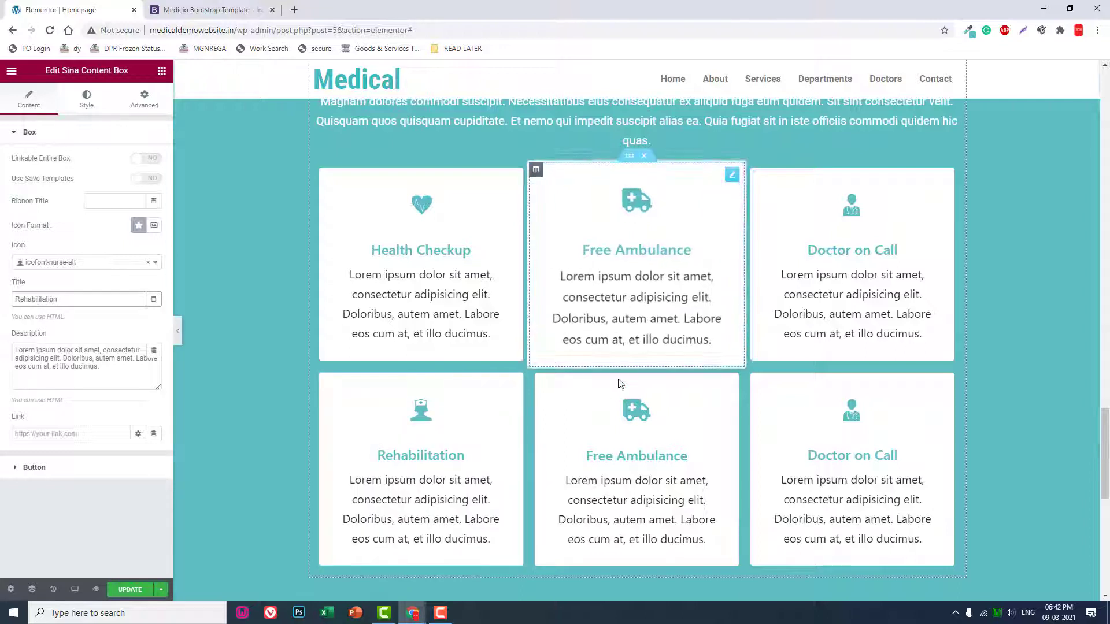
Give the lower-middle card the icofont-laboratory flask icon and retitle it 'Lab Testing'.
left_click(635, 417)
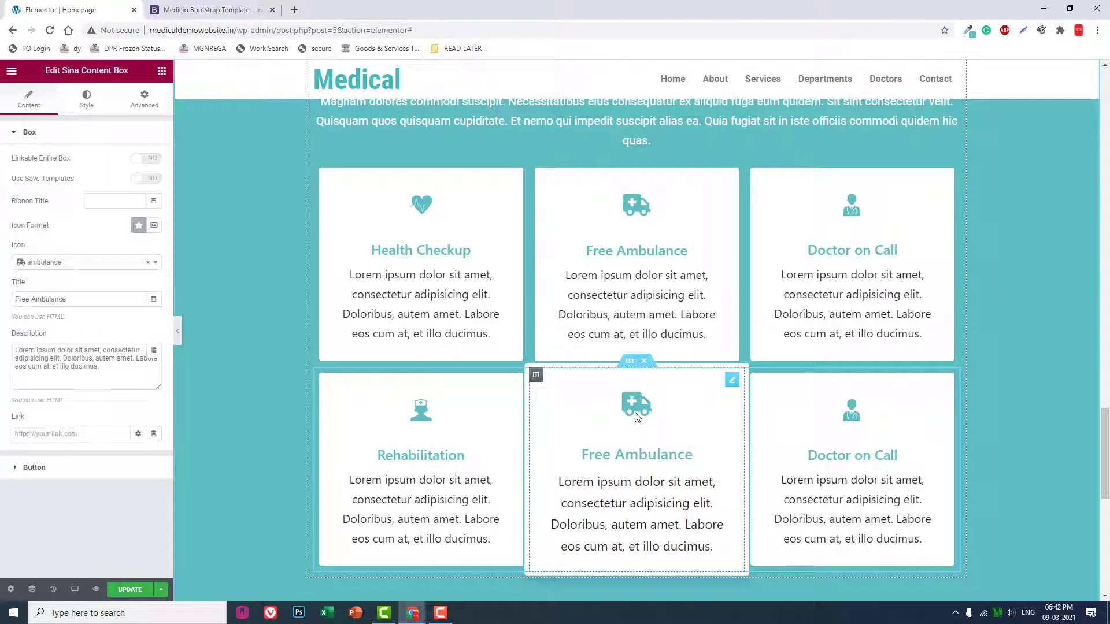
left_click(65, 266)
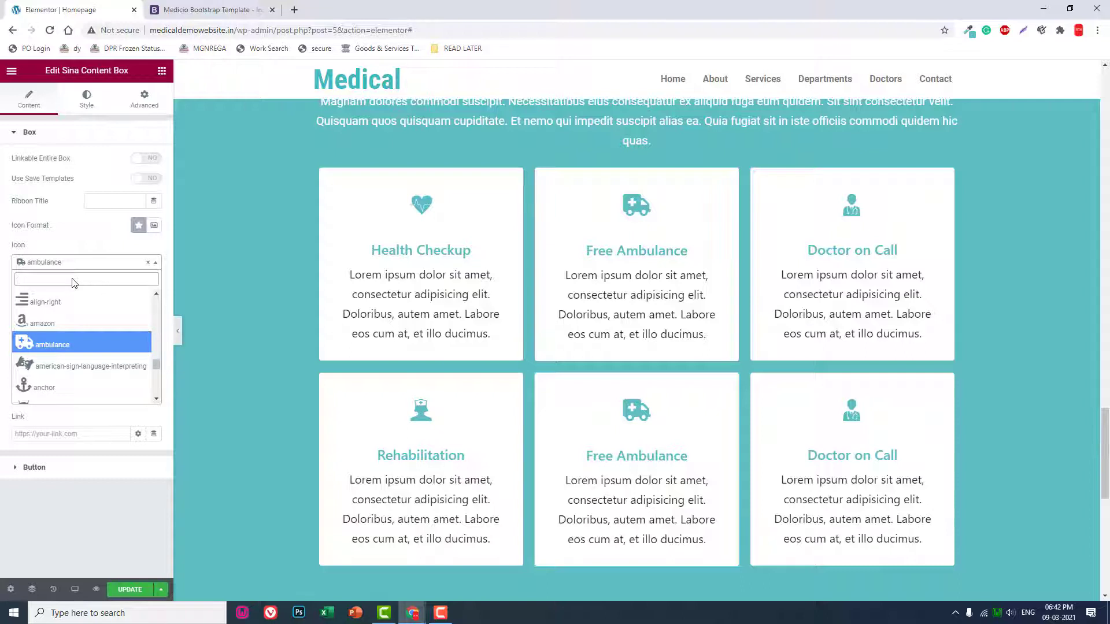
type("lab")
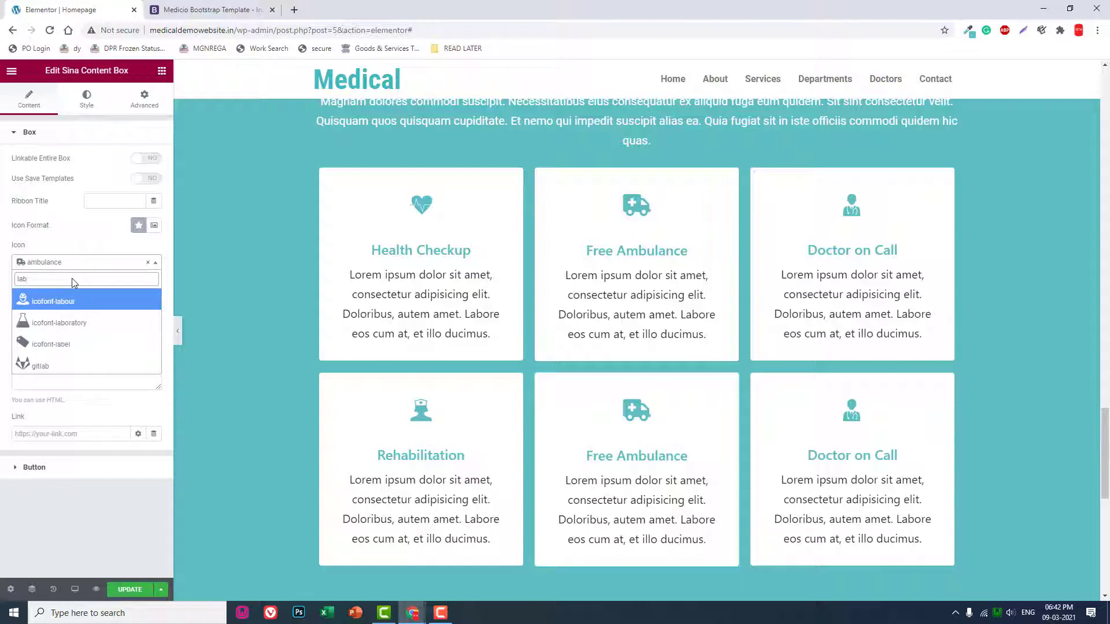
left_click(82, 326)
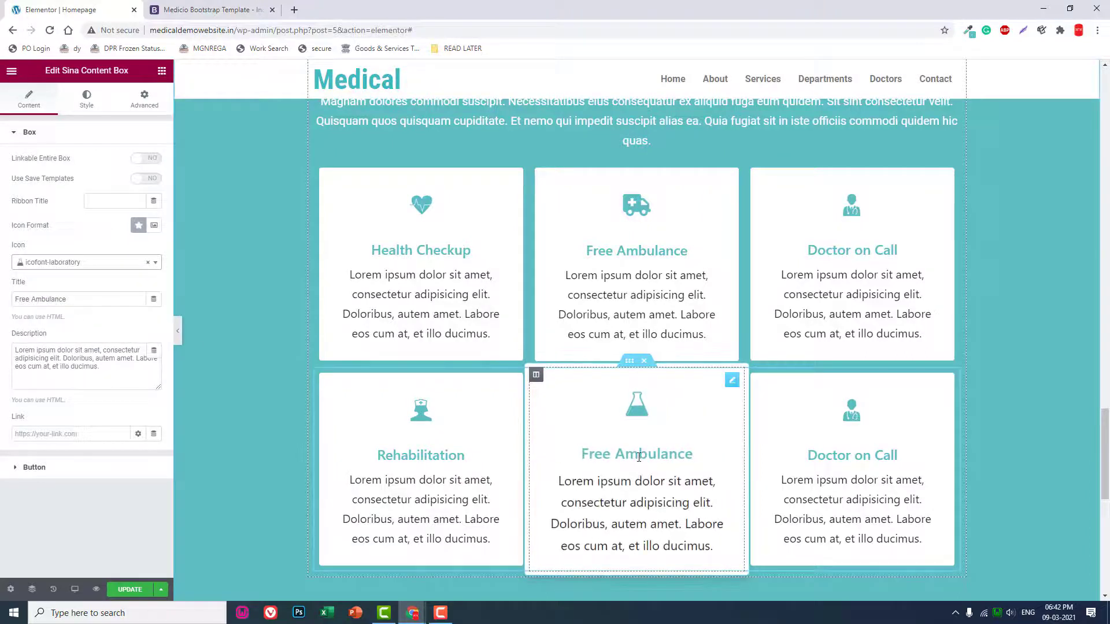
left_click_drag(70, 300, 3, 307)
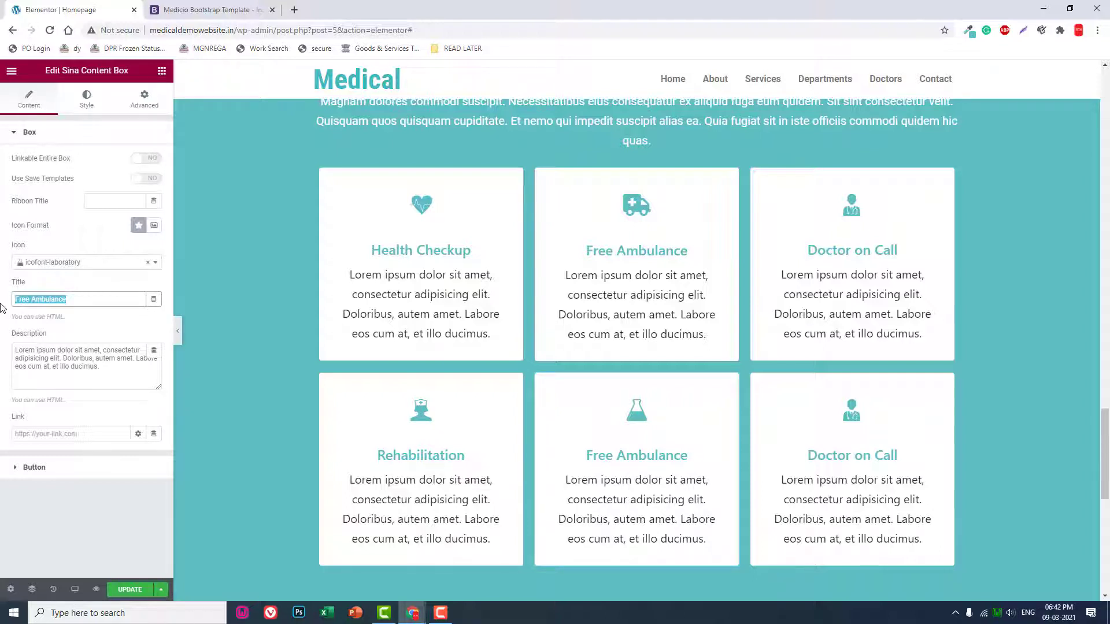
type("Lab")
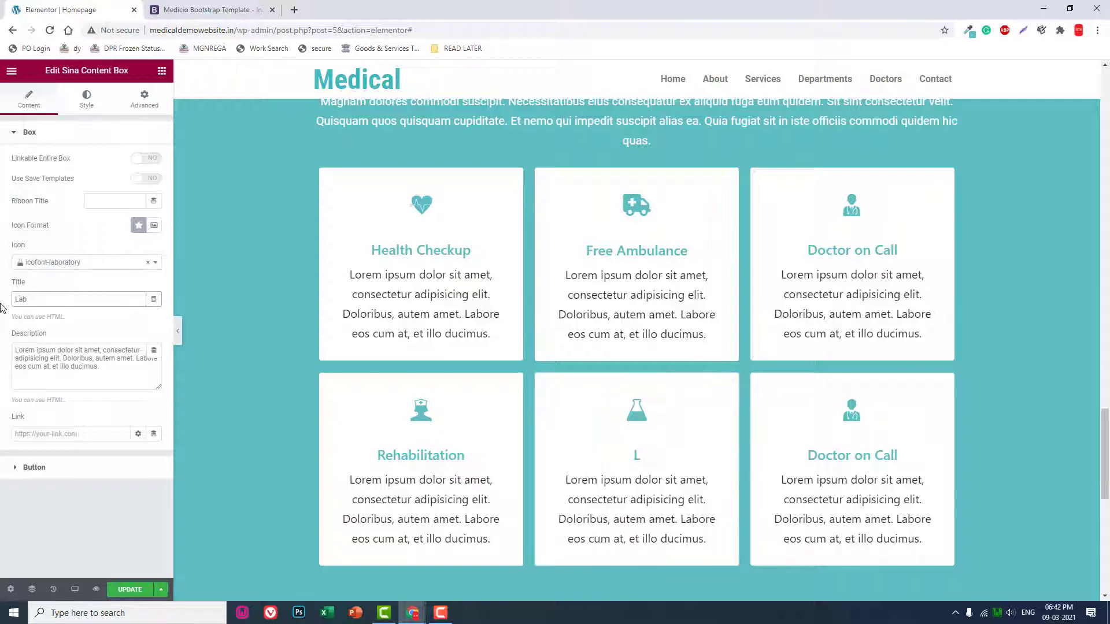
type(" Testing")
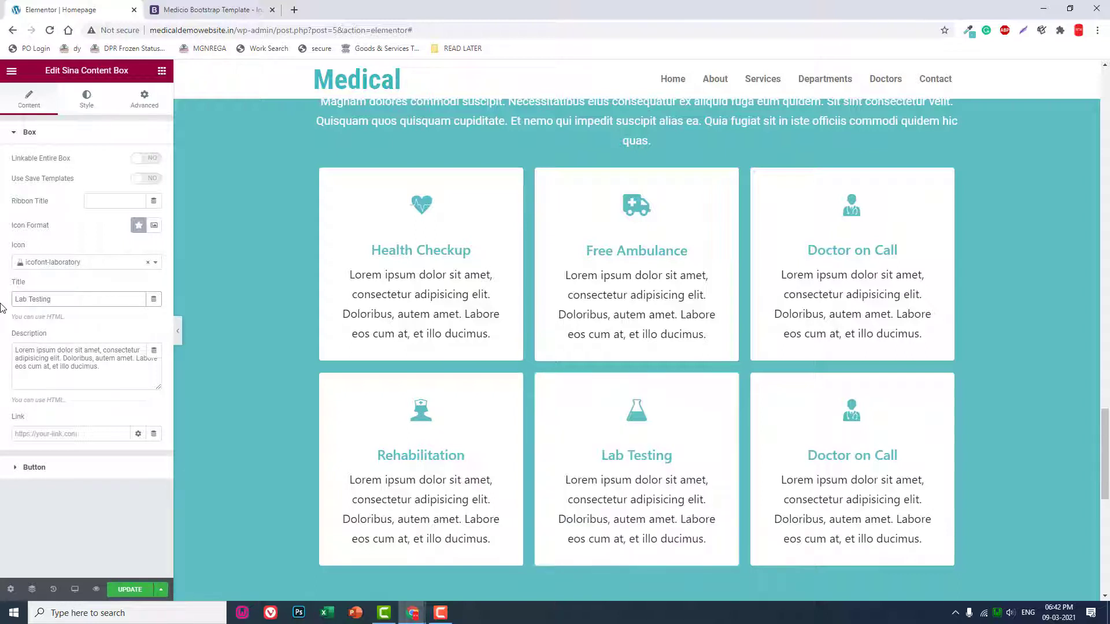
Give the lower-right card the hospital building icon and retitle it 'Emergency'.
left_click(857, 420)
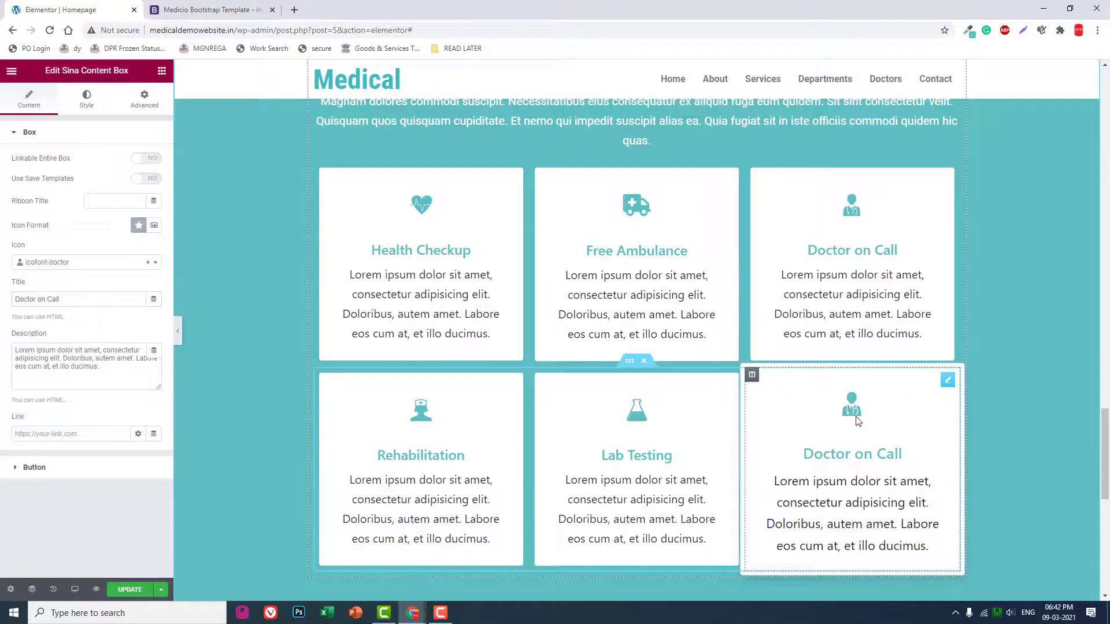
left_click(101, 261)
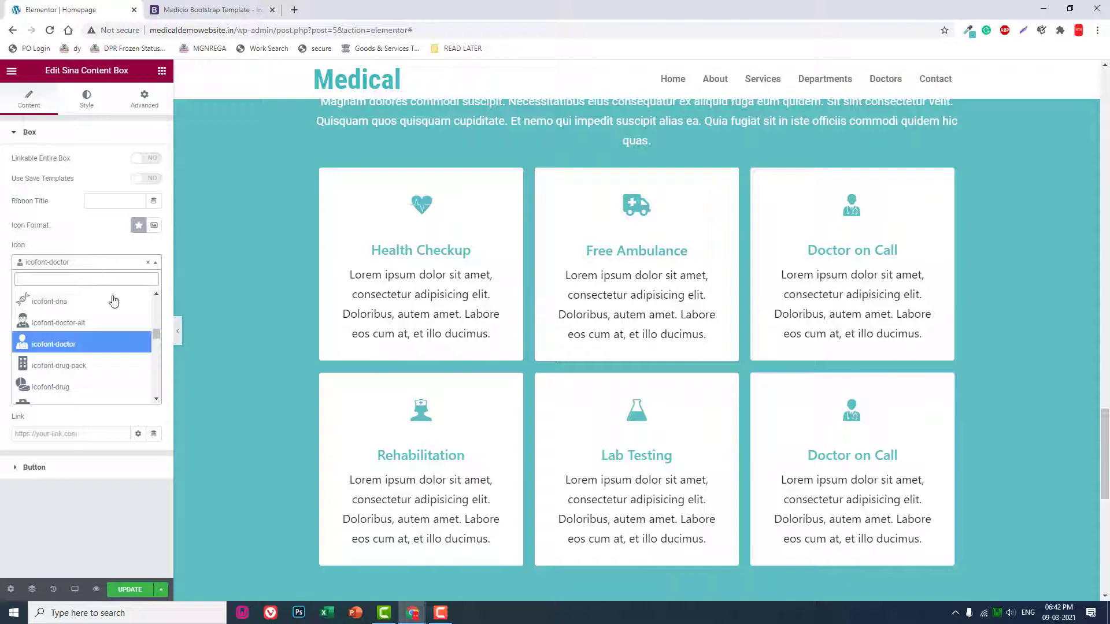
scroll(114, 301, "down", 2)
scroll(107, 310, "down", 2)
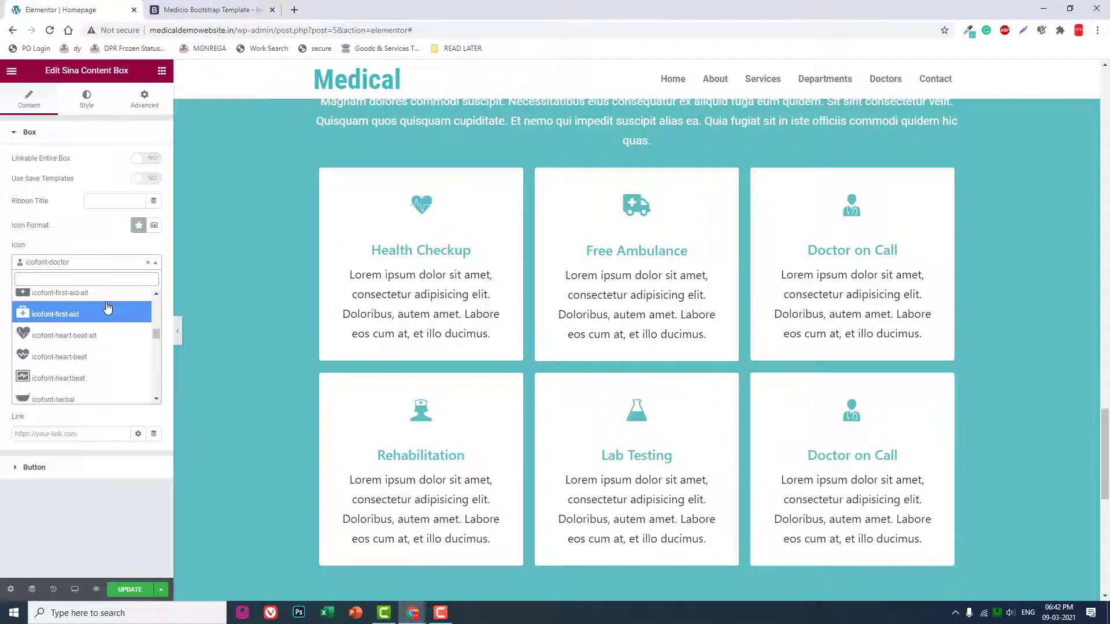
type("bed")
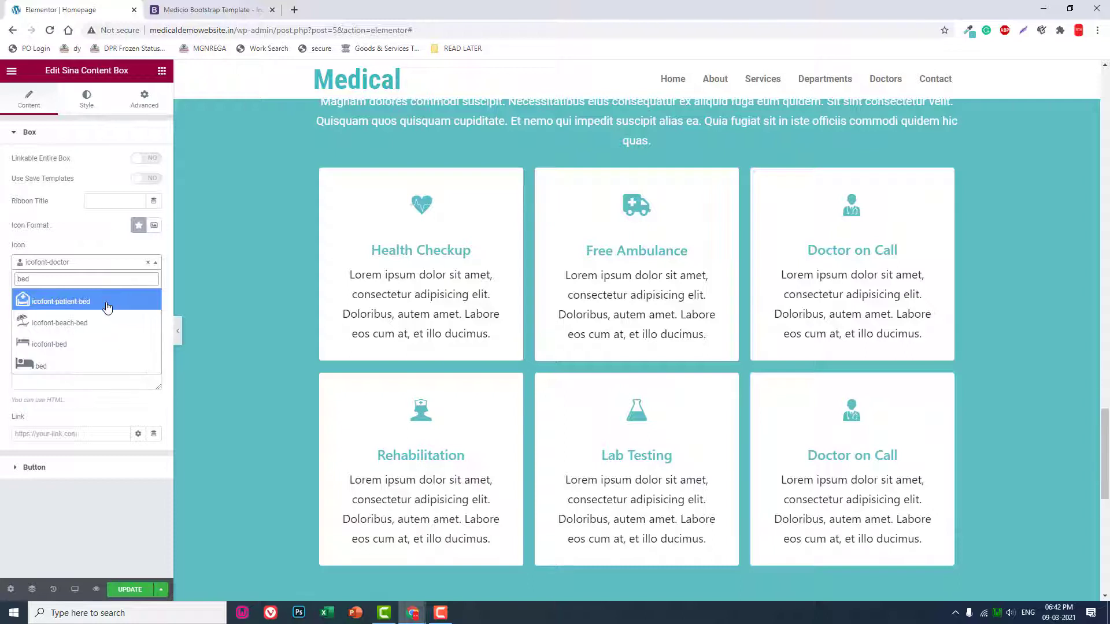
key("BackSpace")
key("BackSpace")
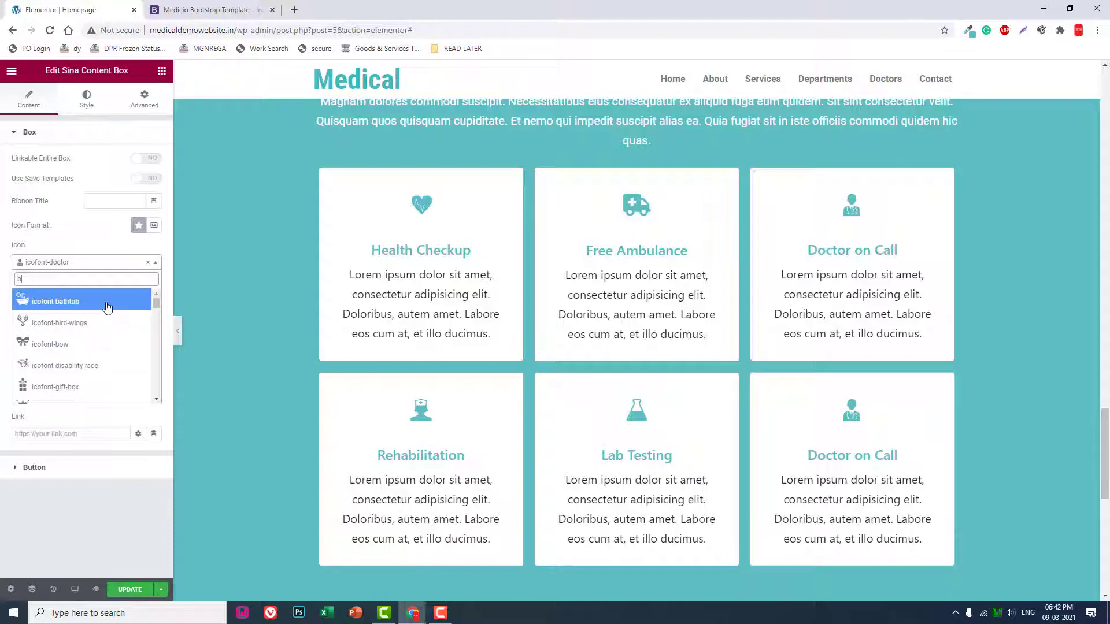
key("BackSpace")
type("hos")
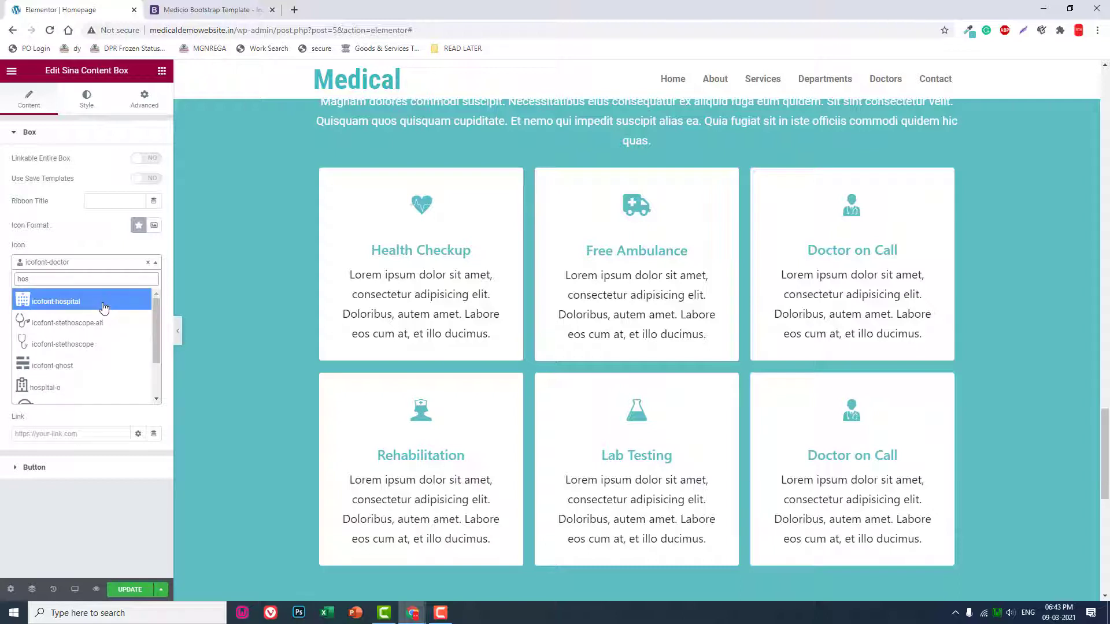
left_click(102, 303)
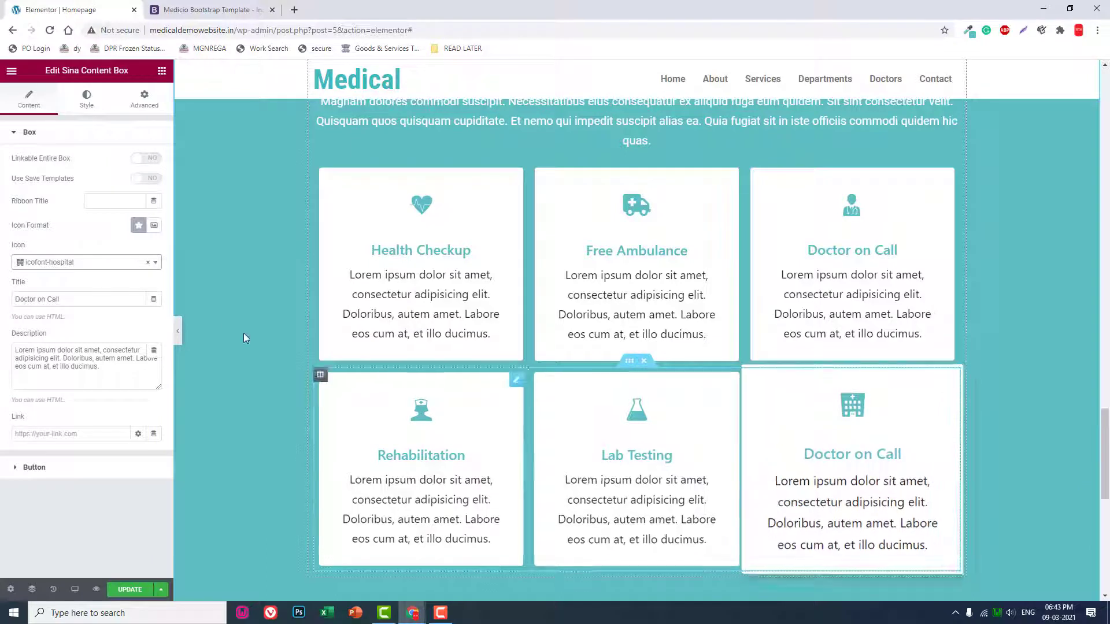
left_click_drag(81, 299, 2, 313)
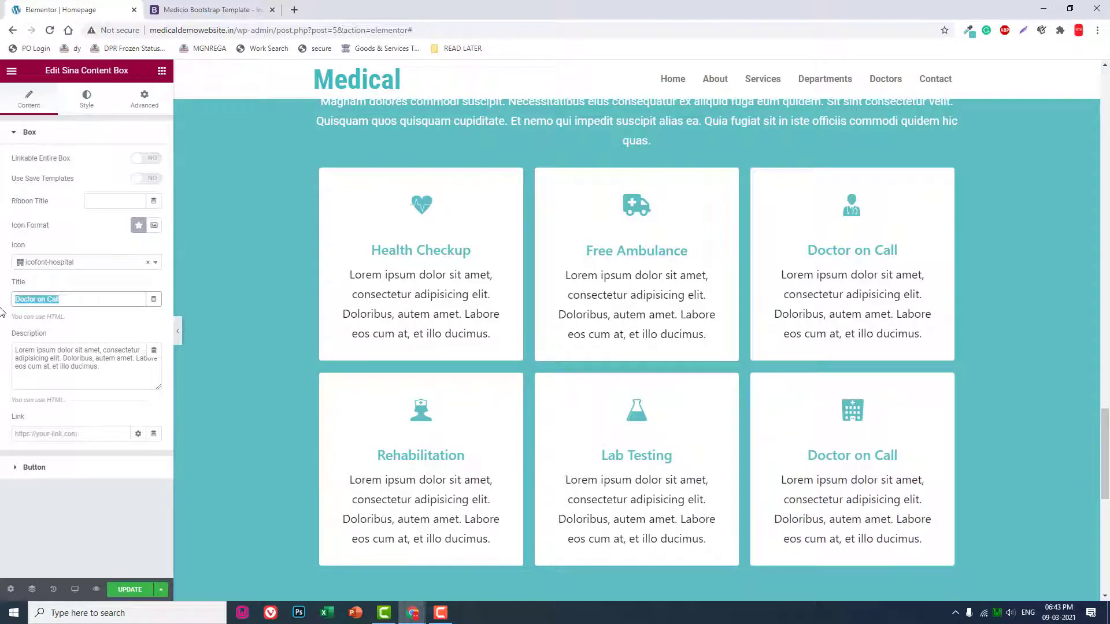
type("Emerg")
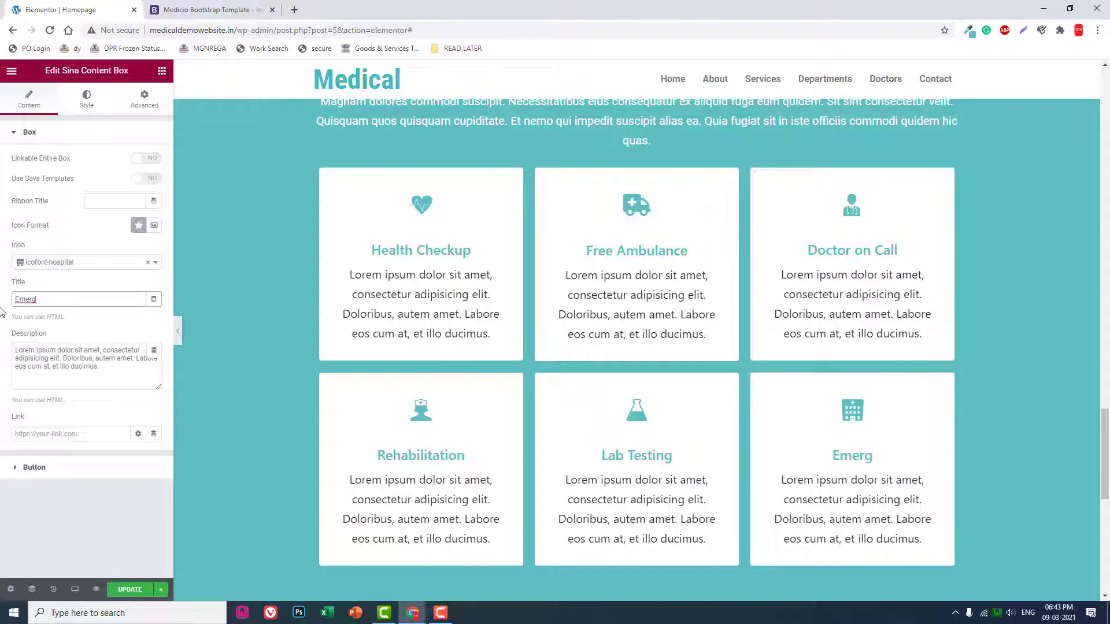
type("cy")
key("ctrl+a")
type("Emerg")
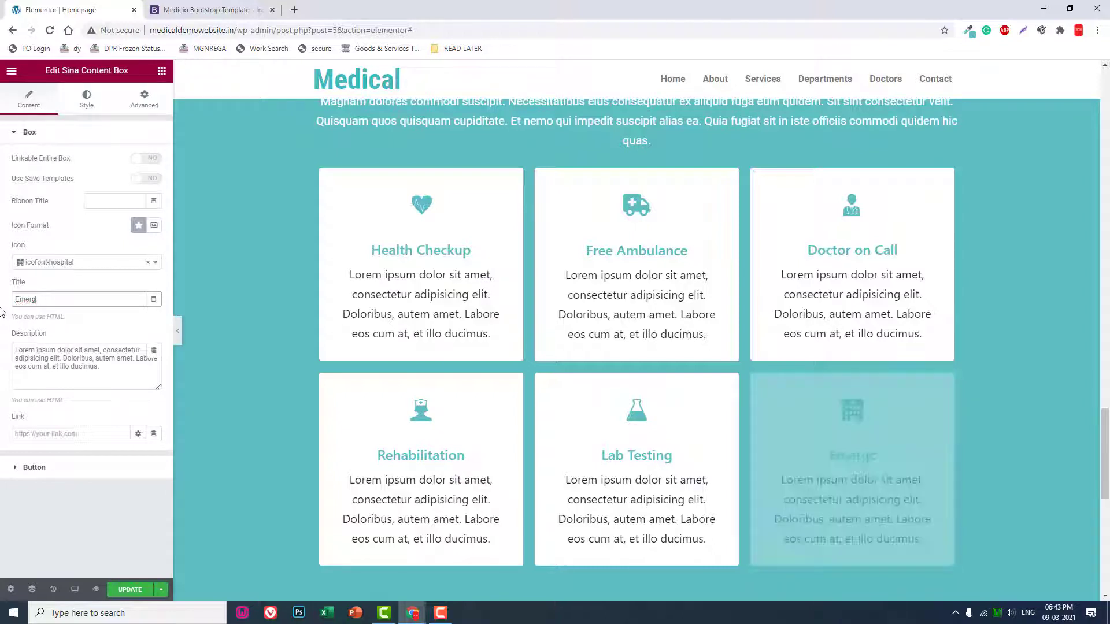
type("ency")
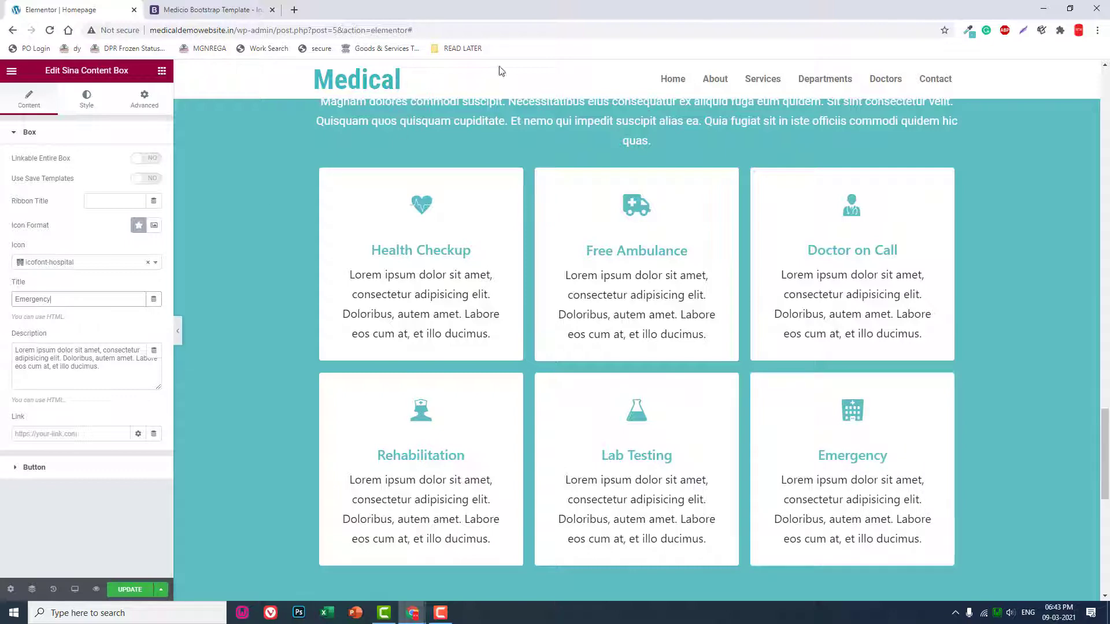
scroll(772, 257, "up", 2)
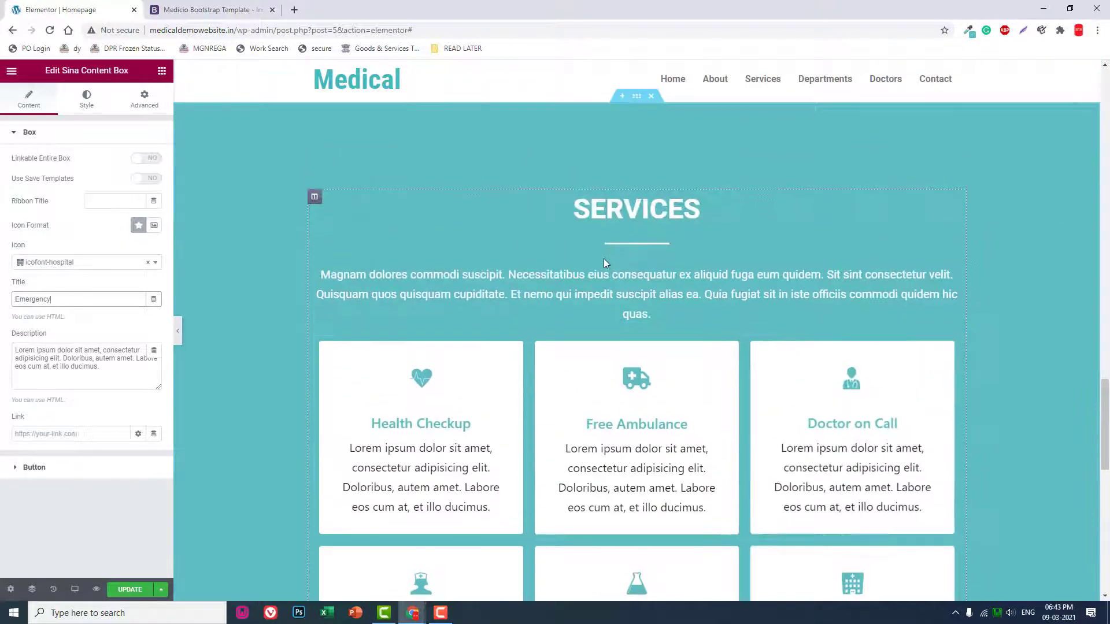
scroll(605, 261, "down", 3)
scroll(608, 261, "up", 1)
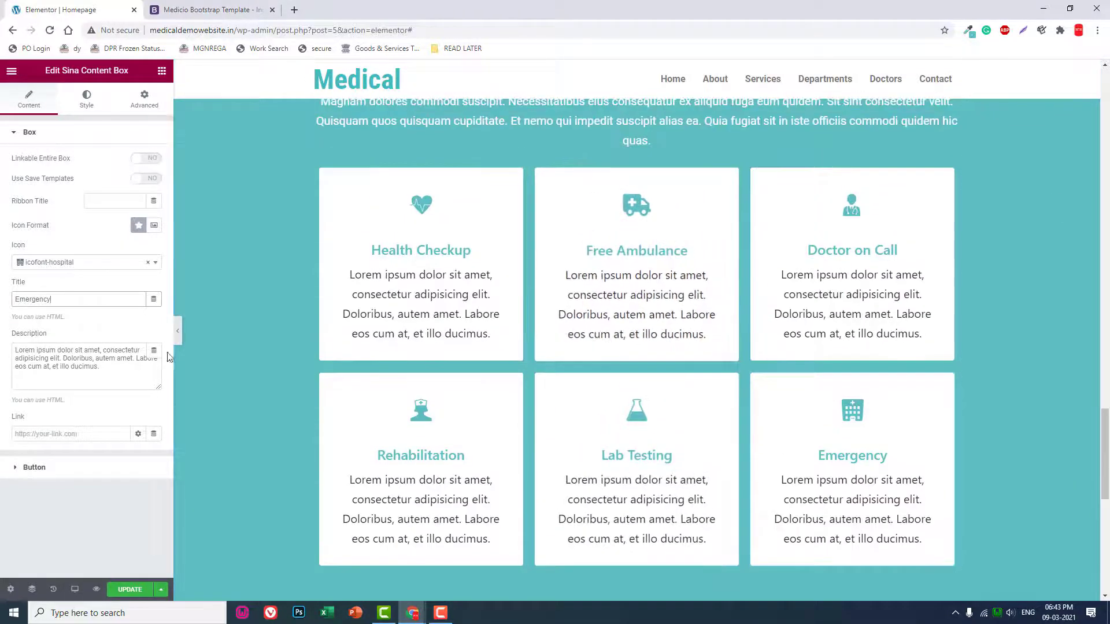
left_click(177, 332)
scroll(622, 300, "up", 2)
scroll(622, 300, "down", 2)
scroll(365, 277, "up", 2)
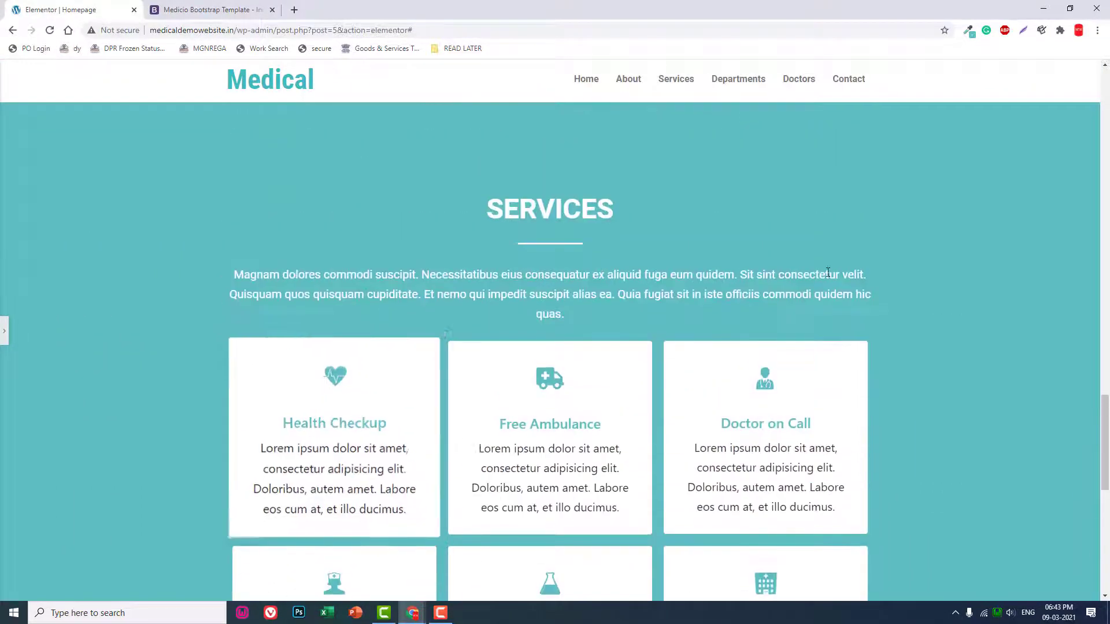
scroll(828, 274, "down", 2)
scroll(729, 312, "down", 1)
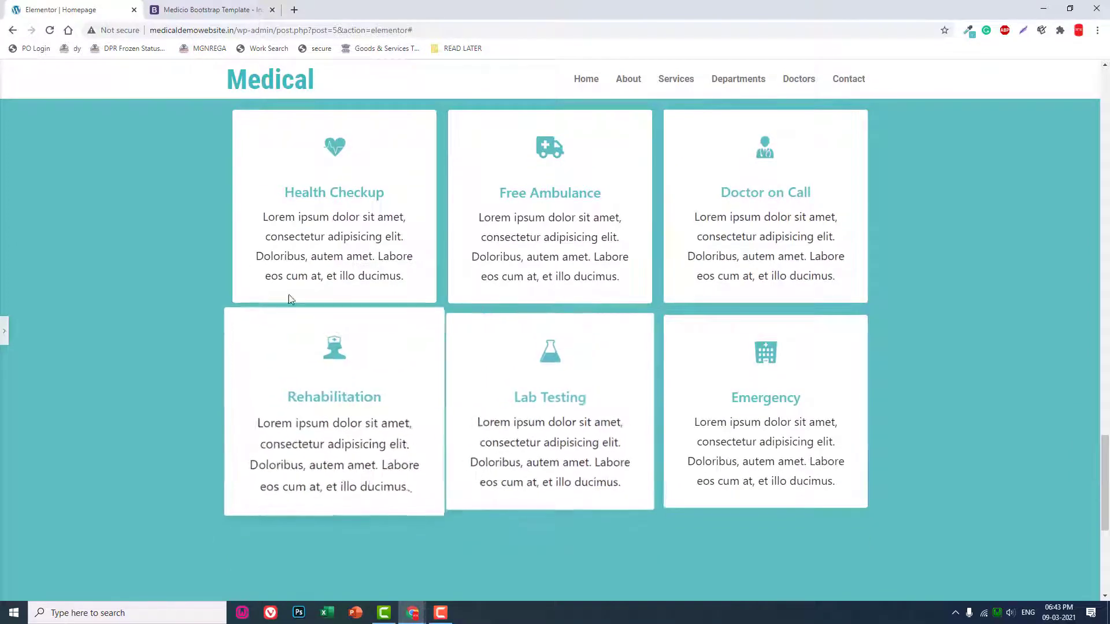
scroll(252, 301, "up", 1)
left_click(5, 330)
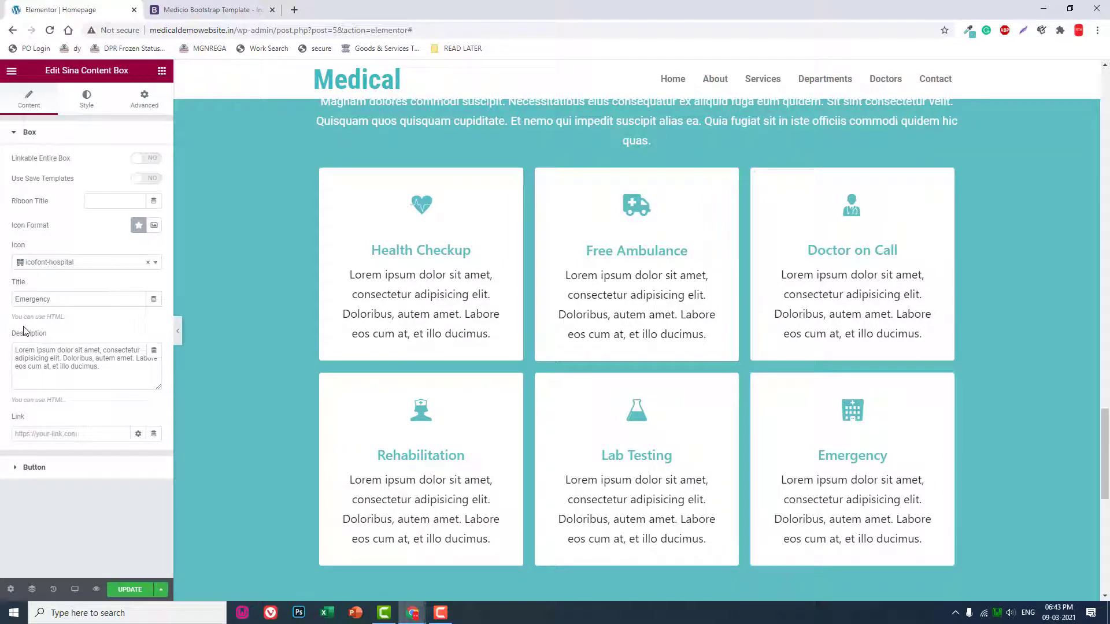
left_click(63, 269)
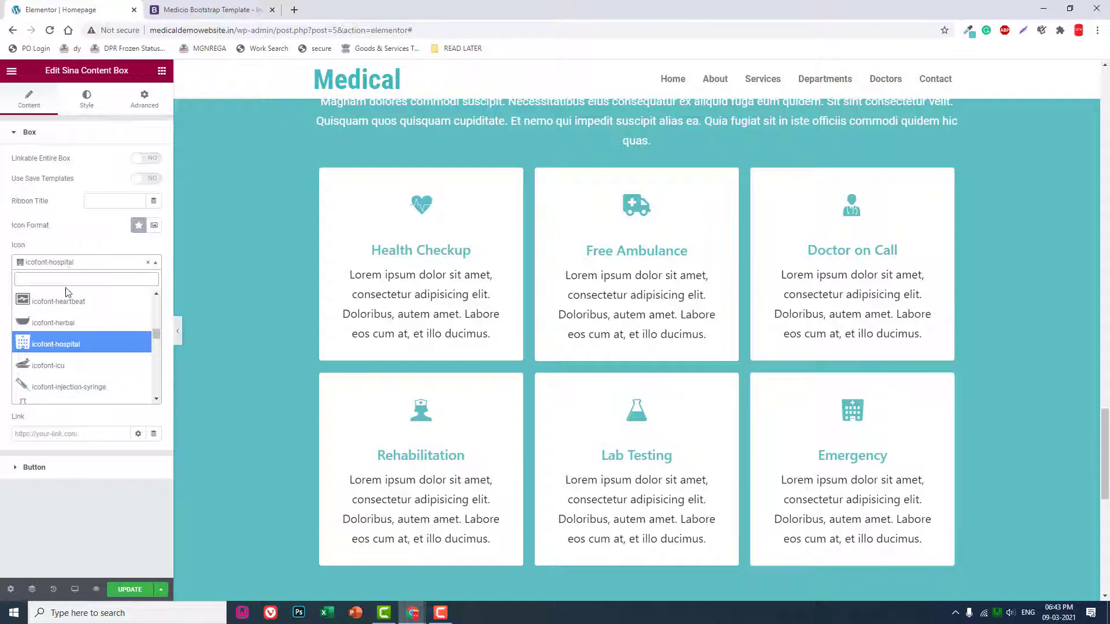
scroll(62, 347, "down", 2)
scroll(62, 360, "down", 2)
scroll(63, 359, "down", 2)
scroll(63, 360, "down", 2)
scroll(63, 361, "down", 2)
scroll(64, 360, "down", 2)
scroll(64, 360, "down", 2)
scroll(63, 360, "down", 2)
scroll(64, 360, "down", 2)
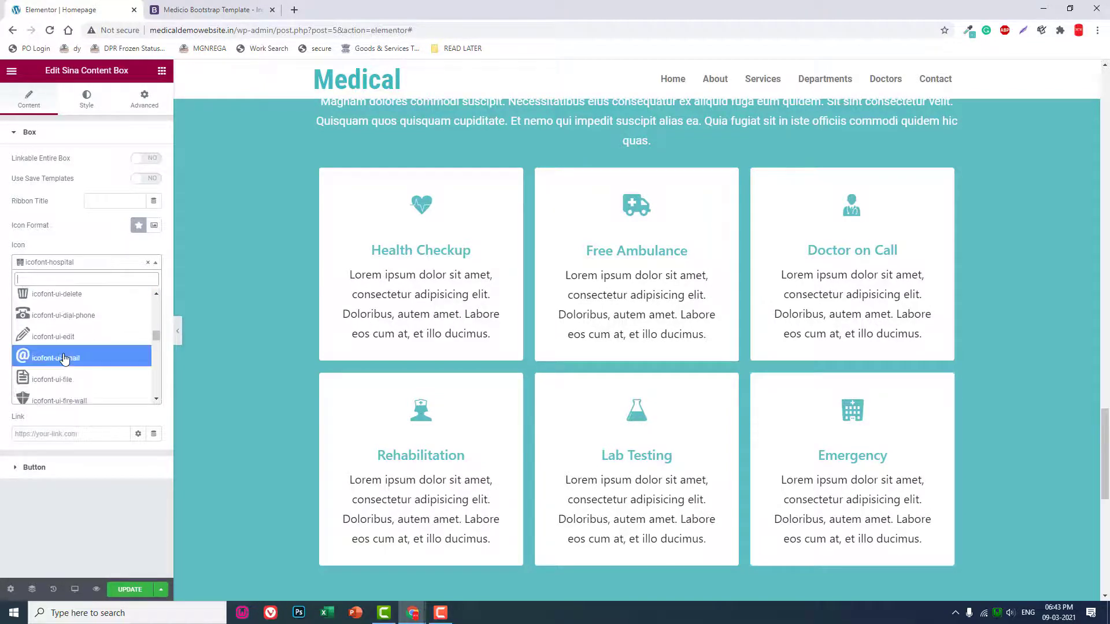
scroll(63, 360, "down", 2)
scroll(64, 360, "down", 1)
scroll(63, 359, "down", 2)
scroll(64, 358, "down", 2)
scroll(63, 359, "down", 1)
left_click(76, 515)
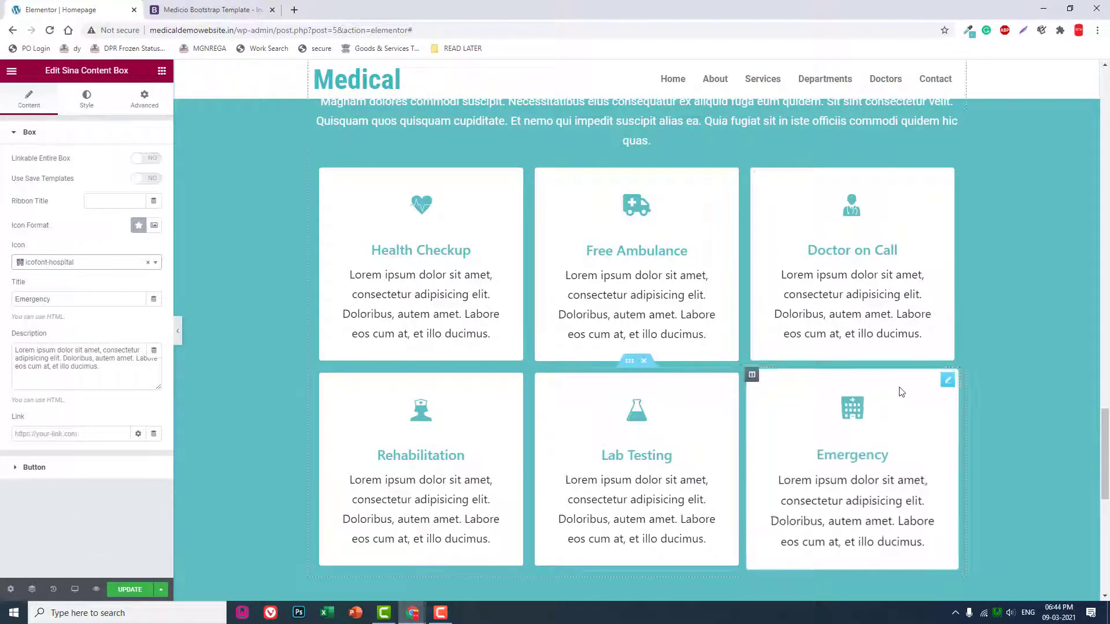
scroll(693, 373, "down", 2)
scroll(580, 371, "up", 3)
scroll(579, 371, "up", 1)
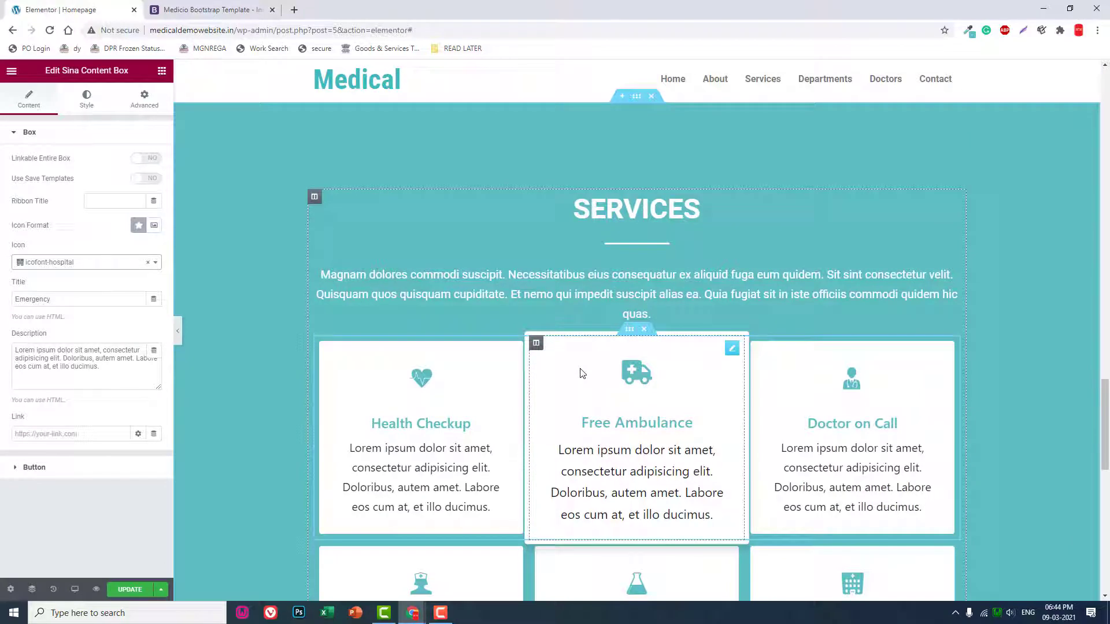
Set the Services section's CSS ID to 'services' under Advanced and update the page.
left_click(637, 98)
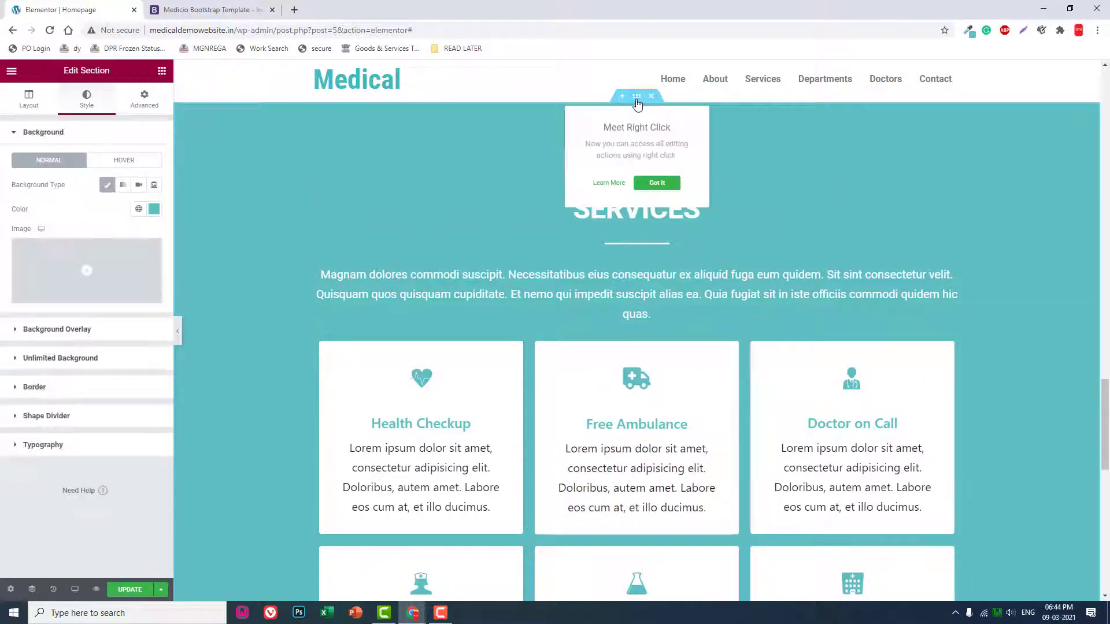
left_click(144, 99)
left_click(104, 278)
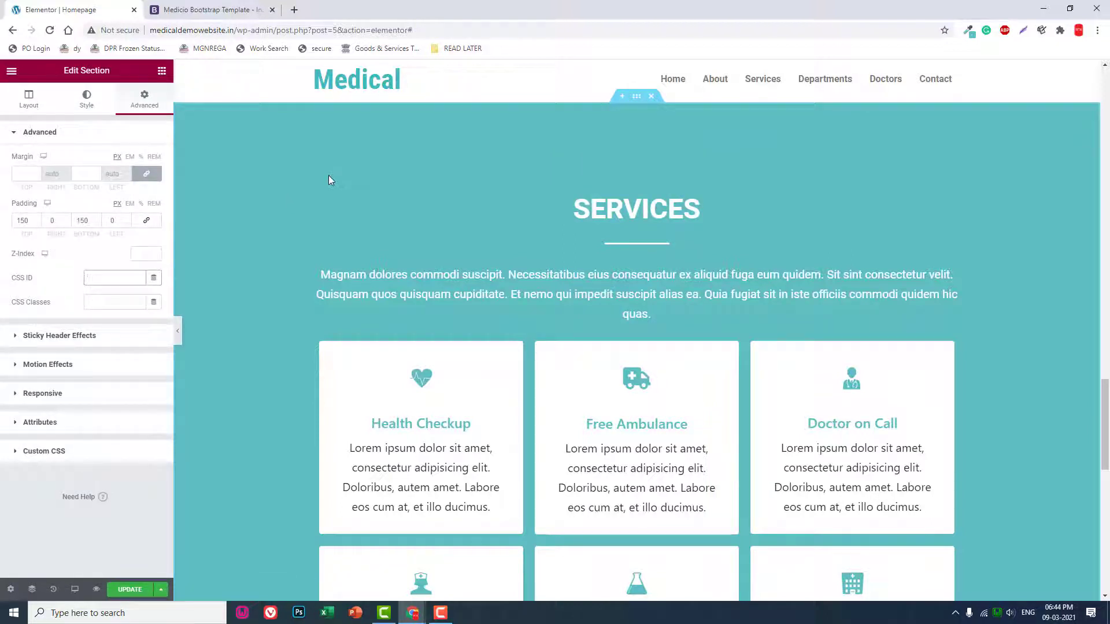
type("services")
left_click(131, 590)
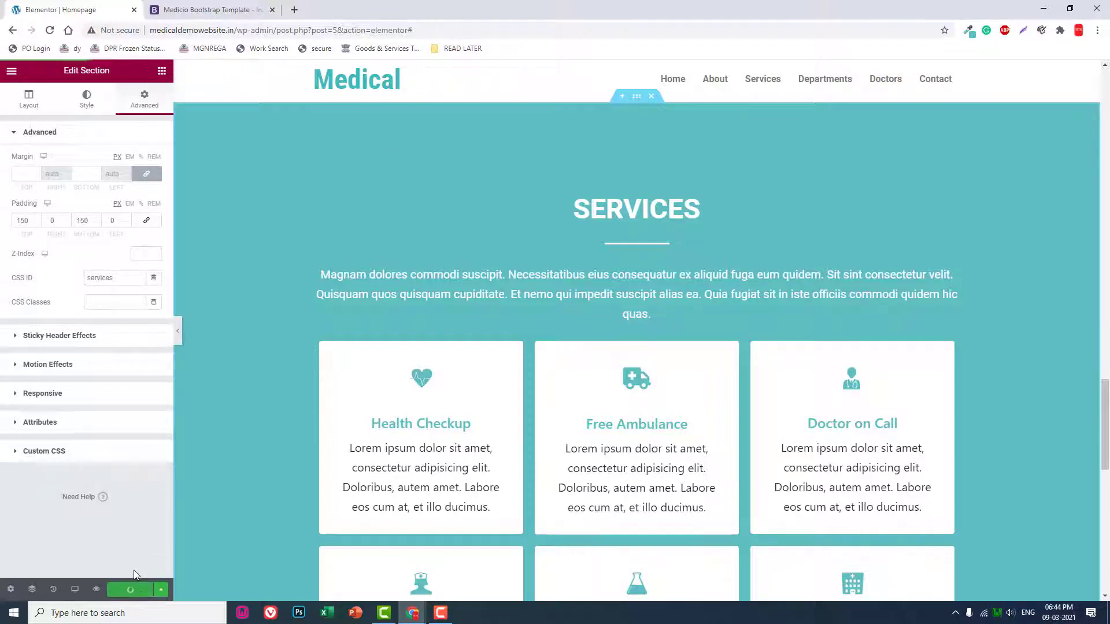
left_click(11, 73)
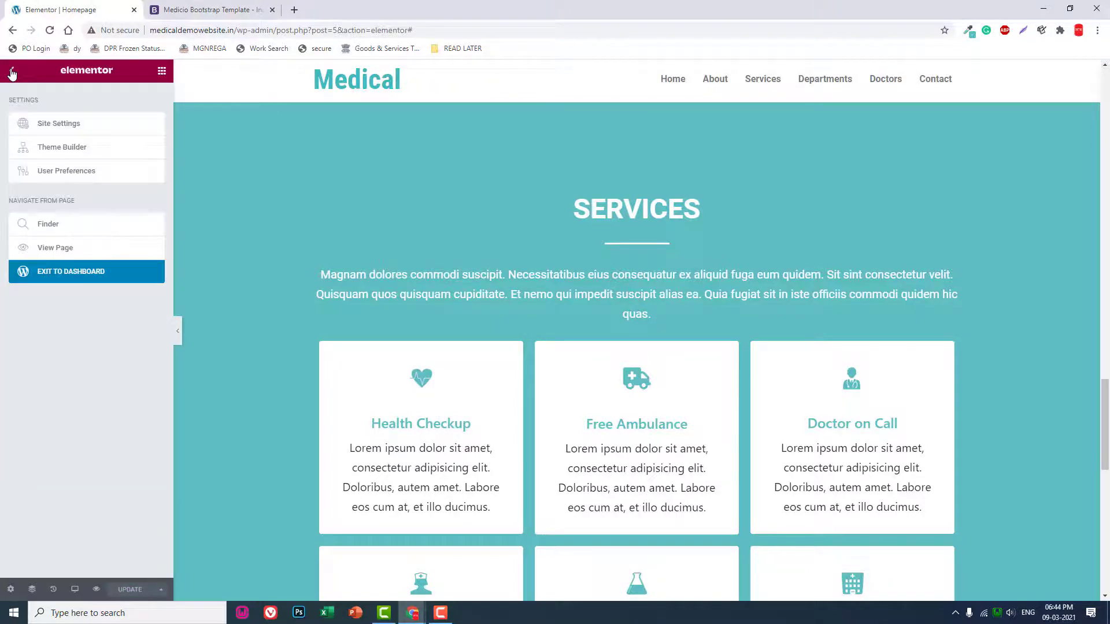
View the published homepage and test the Services and About menu anchor links.
left_click(59, 250)
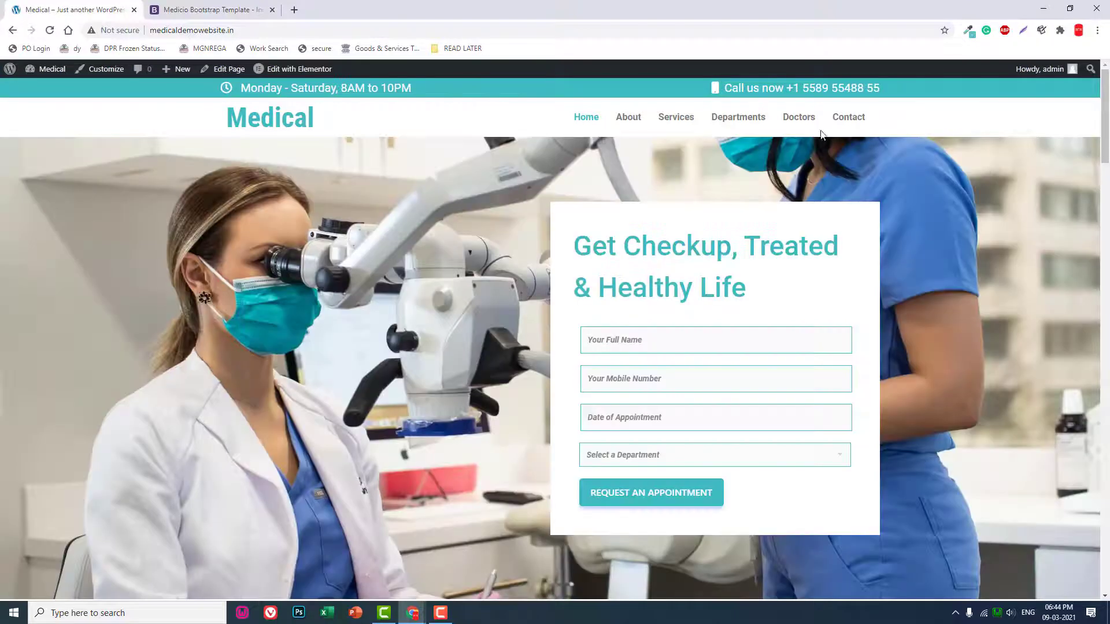
left_click(674, 118)
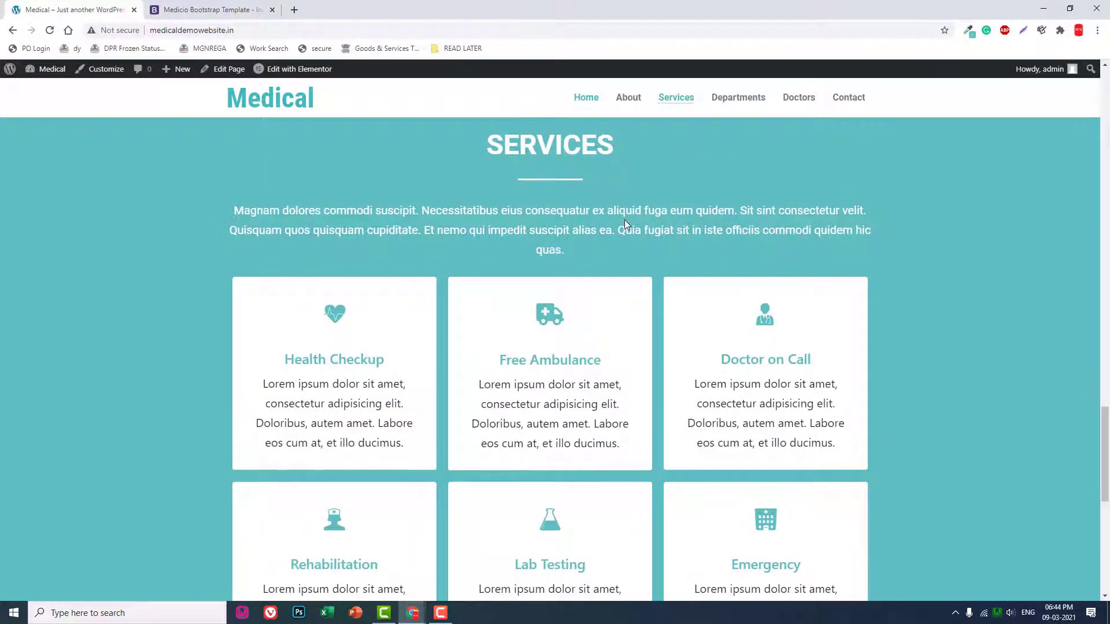
scroll(621, 226, "down", 2)
scroll(624, 223, "up", 1)
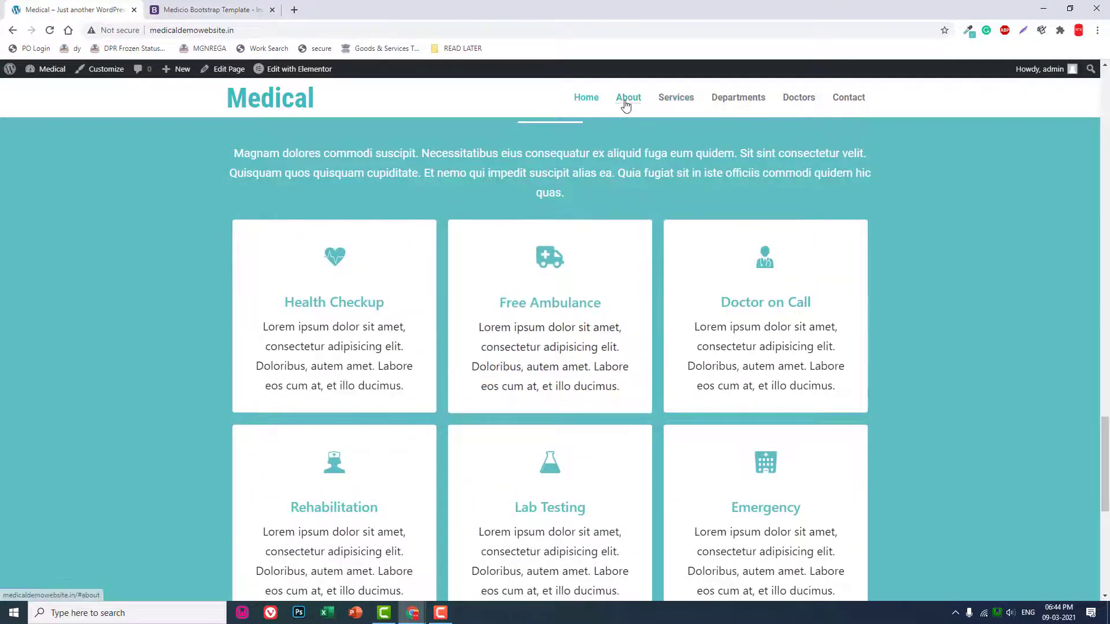
left_click(626, 100)
scroll(593, 193, "down", 5)
scroll(593, 193, "up", 10)
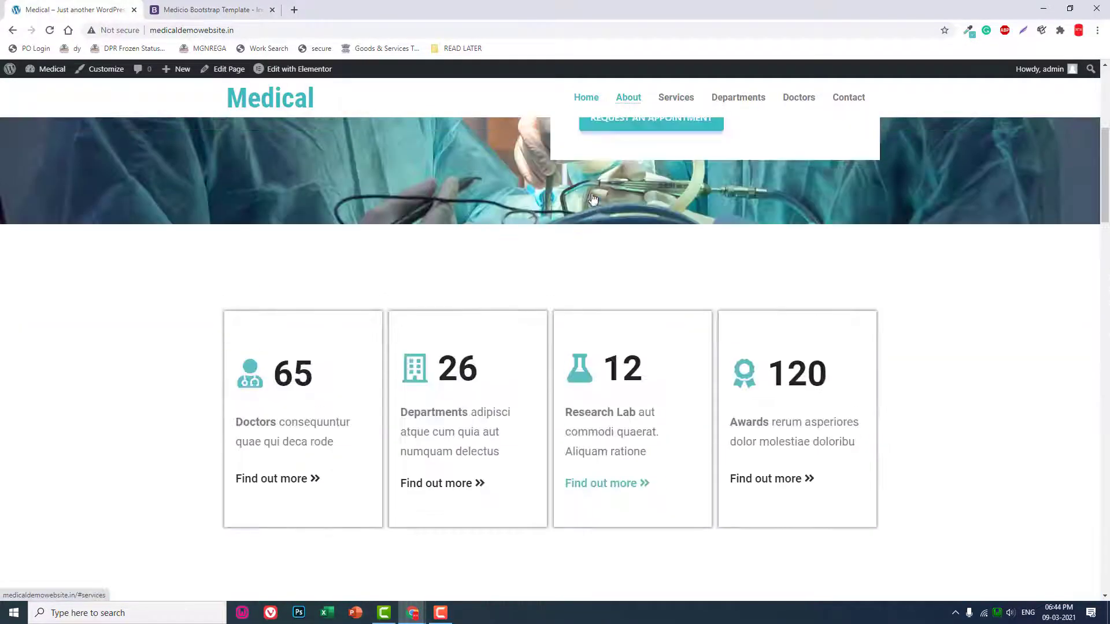